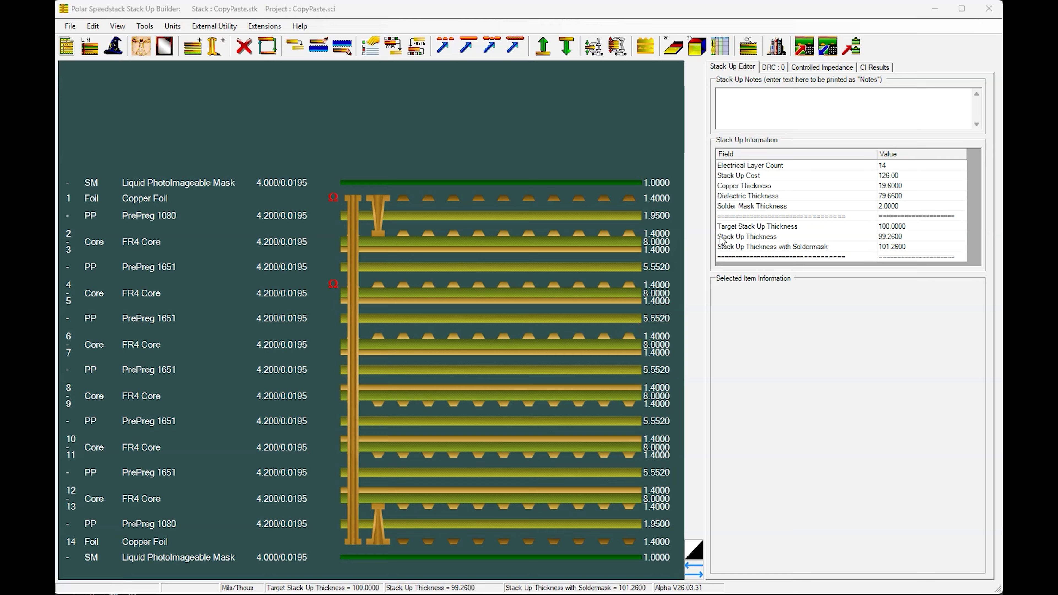
- Examine each controlled impedance structure on signal layers 1 and 4, from the first to the last, including trace widths and target impedances
left_click(831, 68)
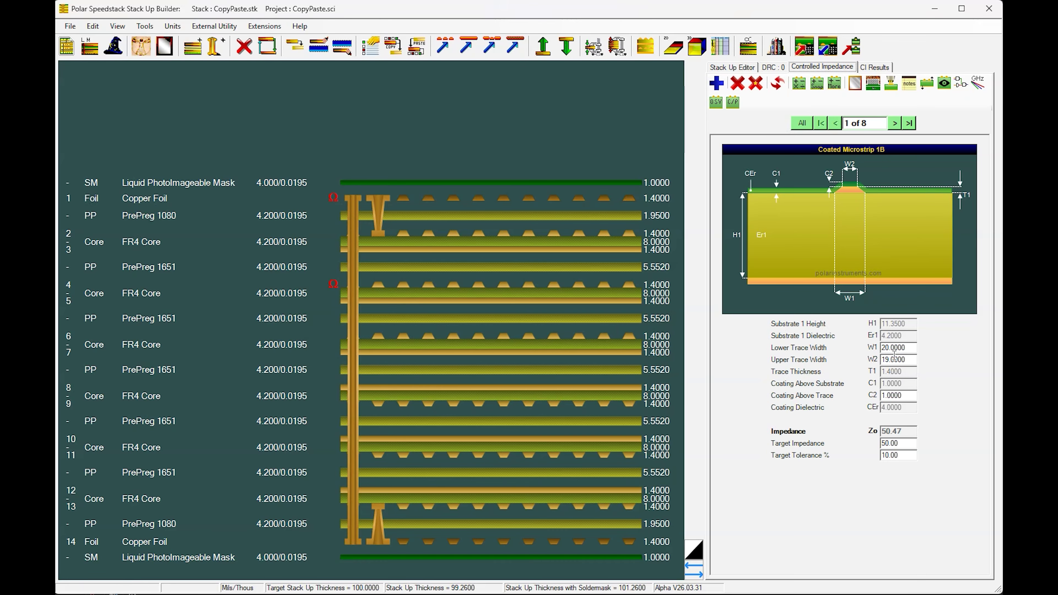
left_click(895, 124)
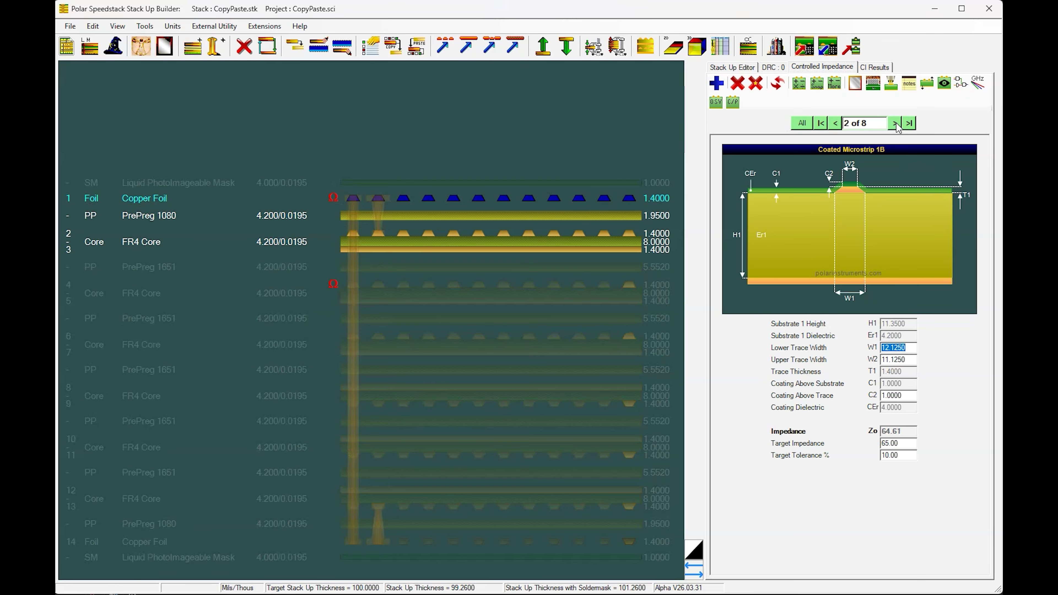
left_click(837, 124)
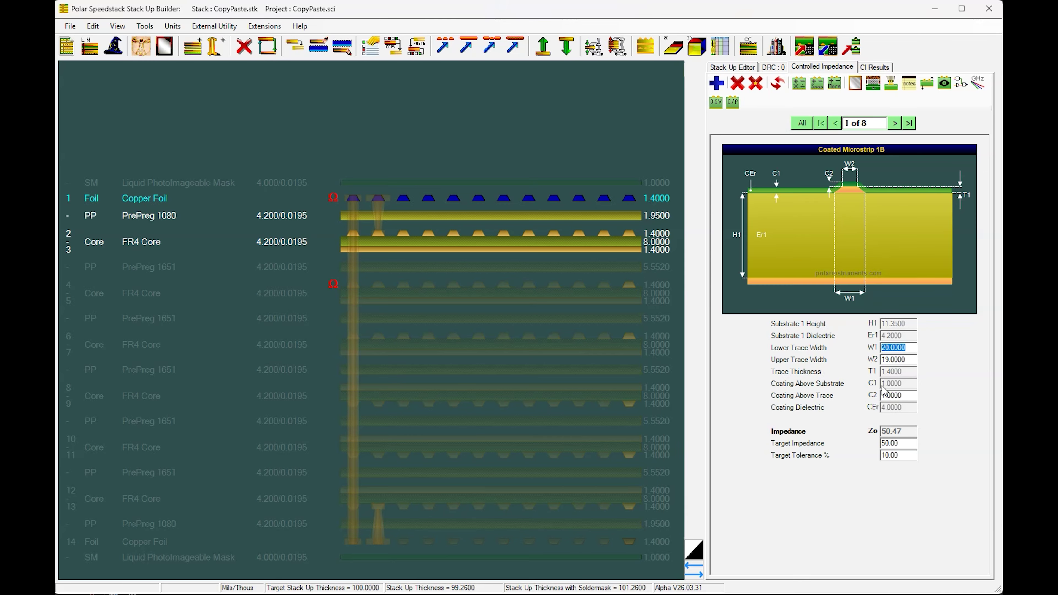
left_click(896, 124)
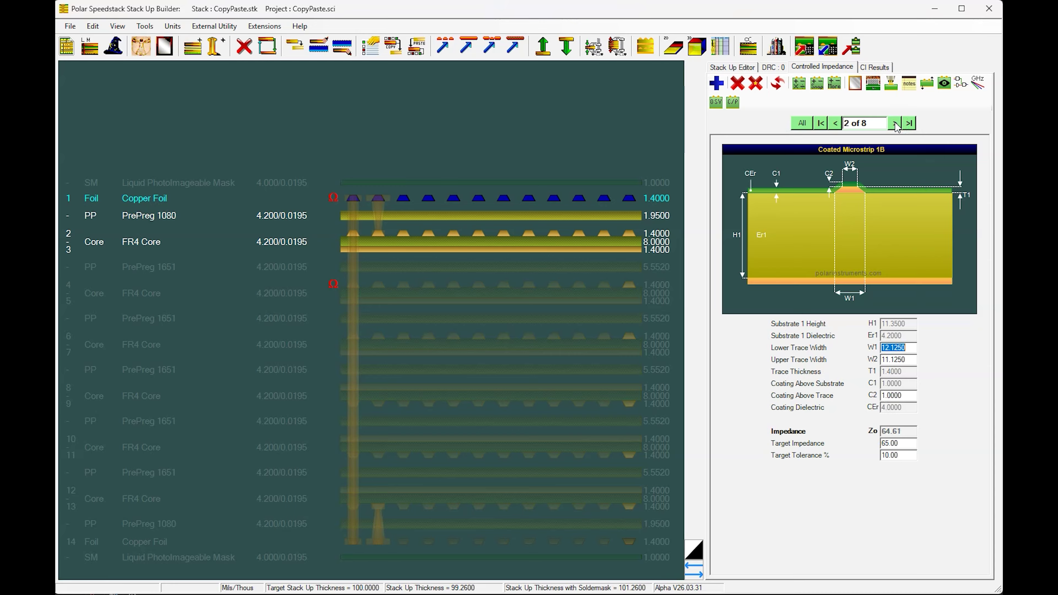
left_click(895, 124)
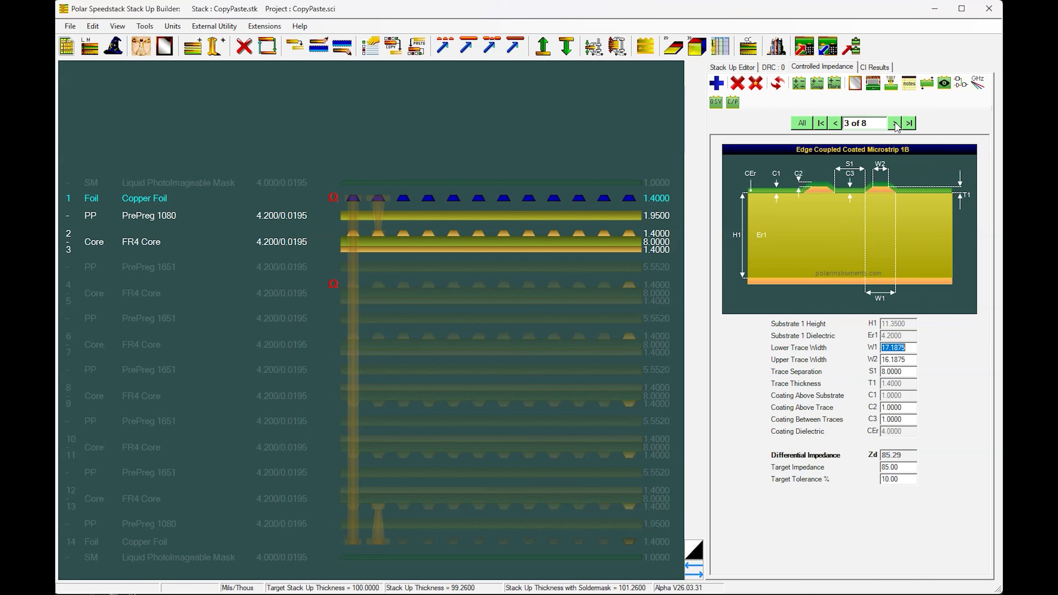
left_click(895, 123)
left_click(895, 123)
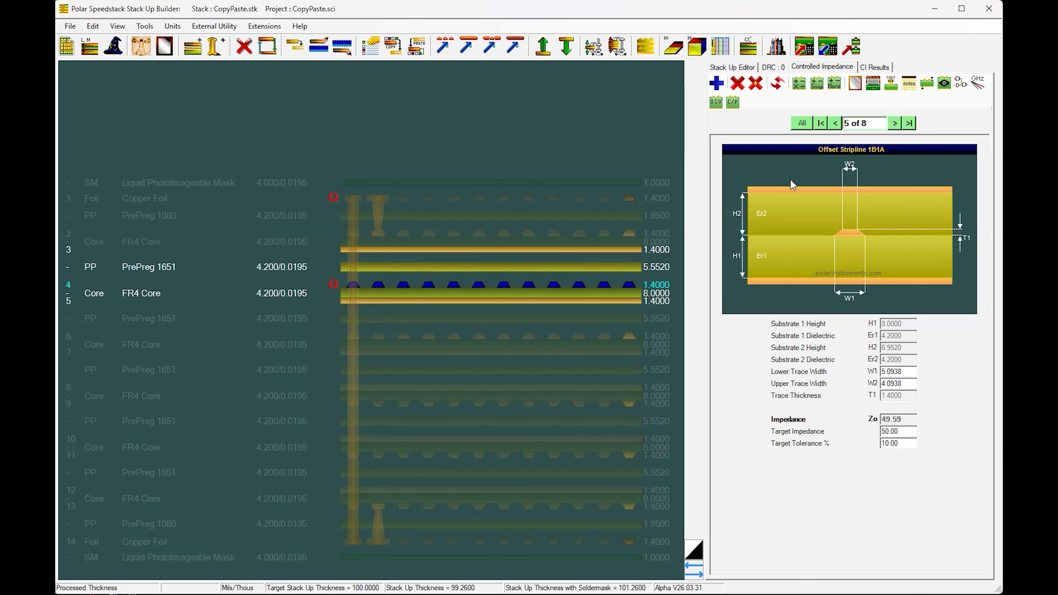
left_click(895, 124)
left_click(895, 123)
left_click(895, 123)
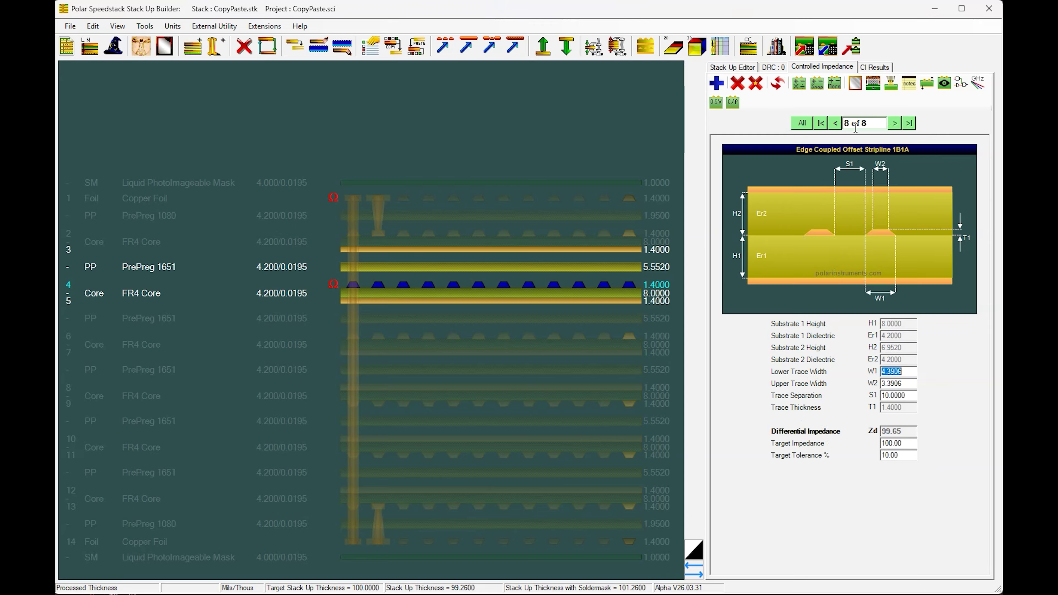
left_click(645, 129)
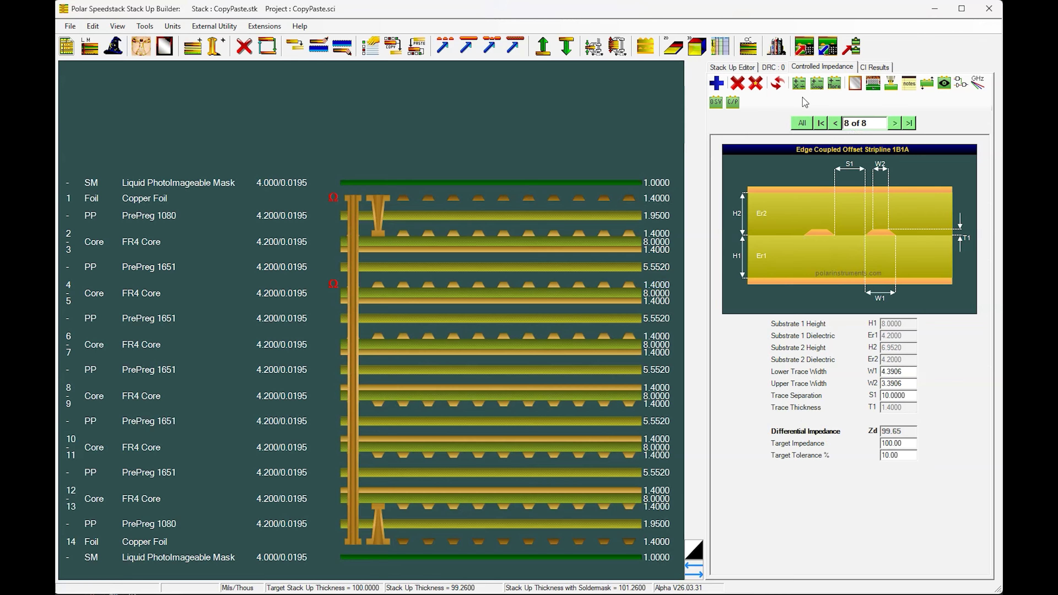
- Copy only the first Coated Microstrip 1B structure to signal layer 14 with plane layer 12, and rebuild the structures
left_click(777, 84)
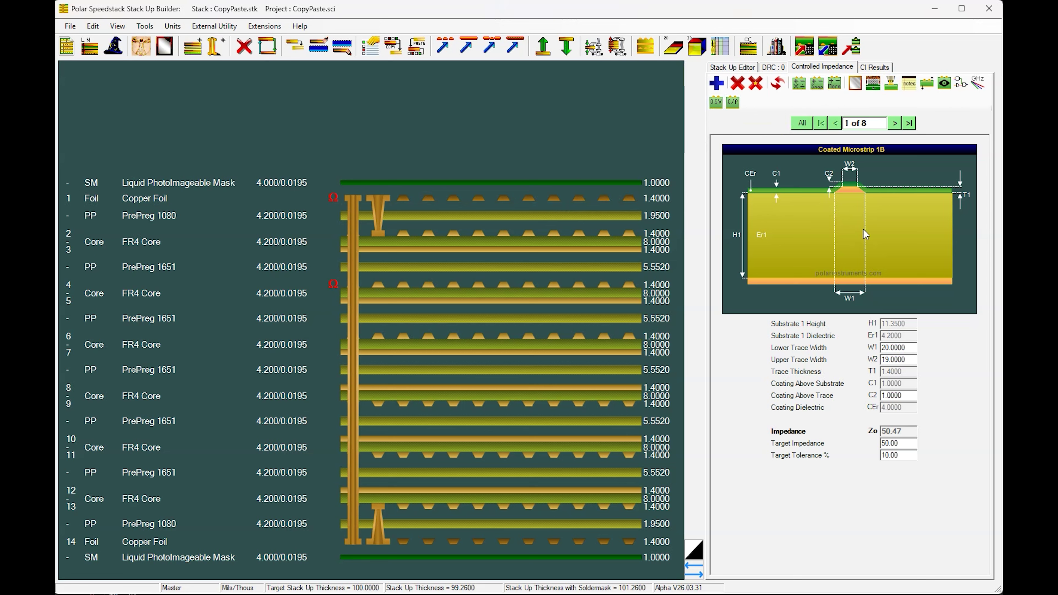
left_click(733, 105)
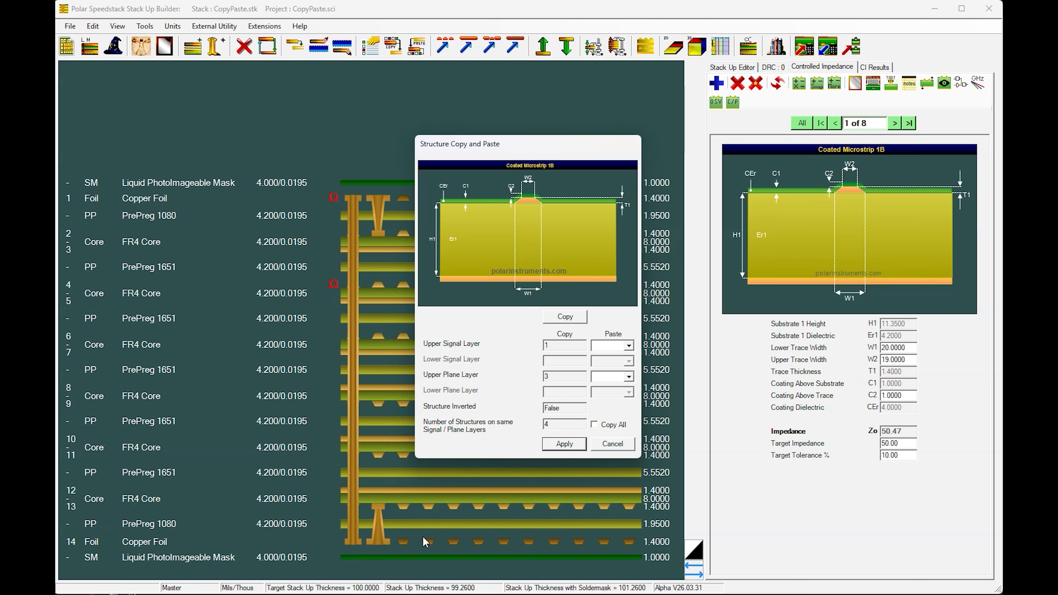
left_click(628, 346)
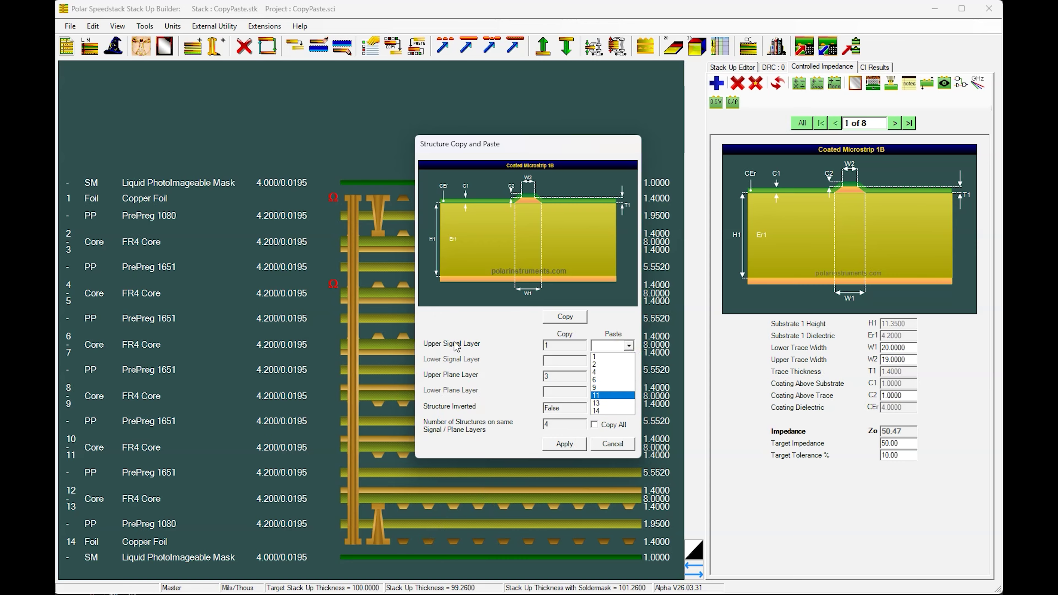
left_click(600, 411)
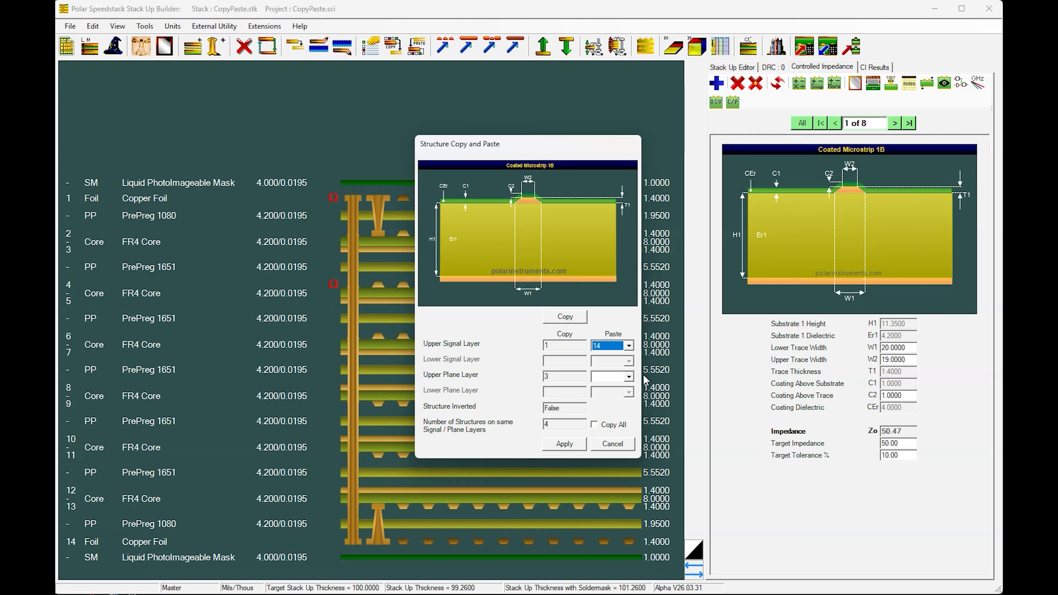
left_click(629, 377)
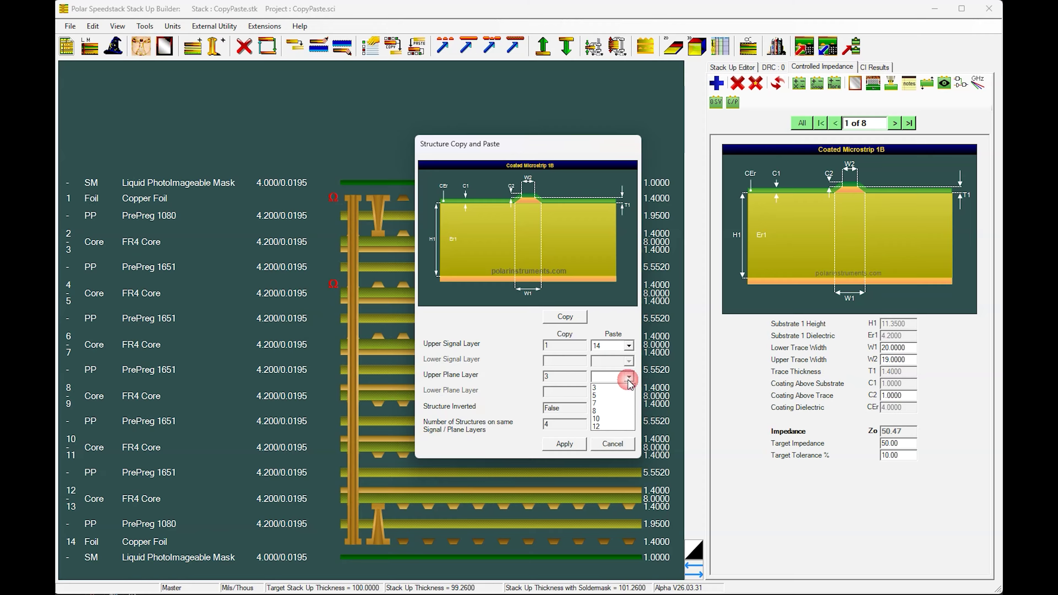
left_click(623, 426)
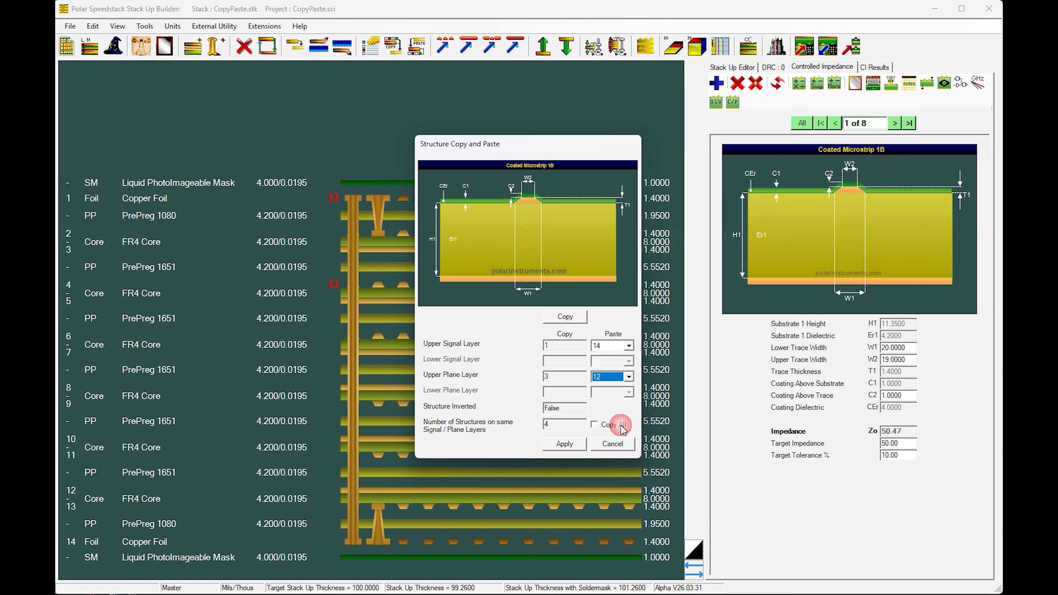
left_click(567, 444)
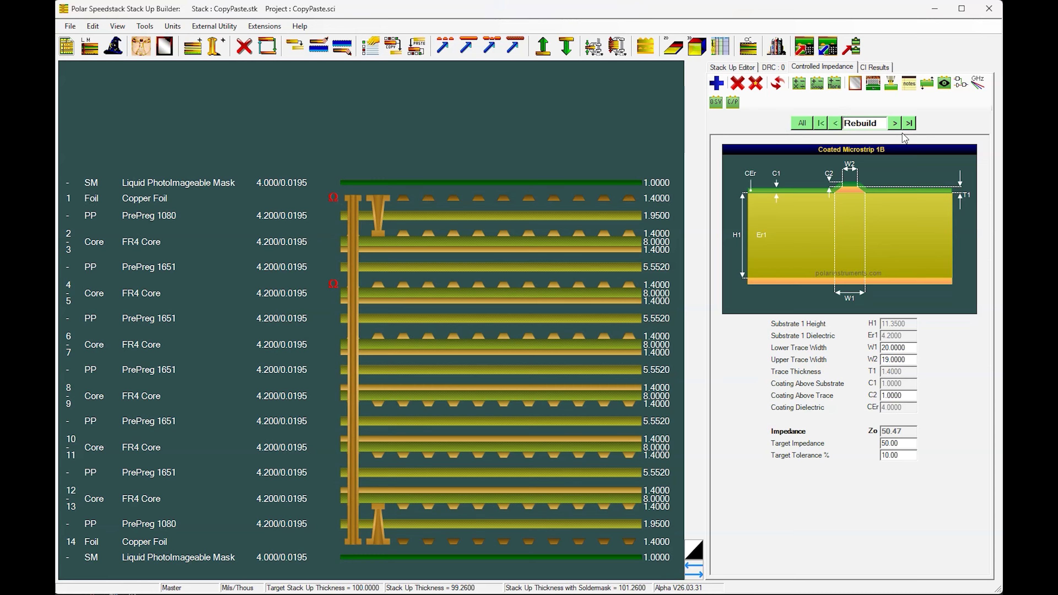
left_click(777, 84)
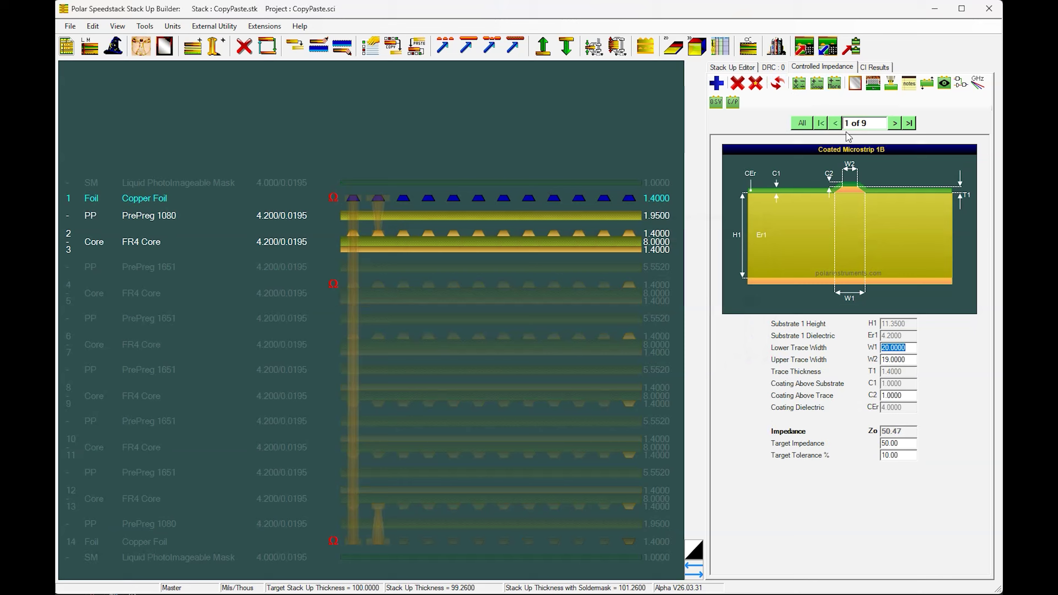
- Page through the rebuilt structures to check the inverted Coated Microstrip 1B on layer 14, and return to the first structure
left_click(896, 123)
left_click(896, 122)
left_click(896, 123)
left_click(896, 123)
left_click(895, 123)
left_click(896, 123)
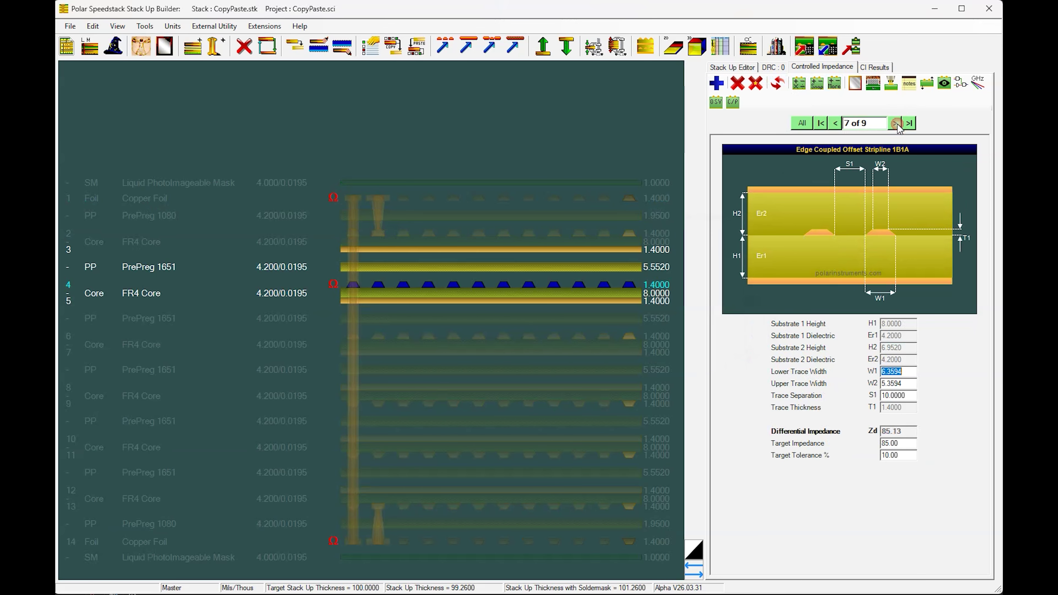
left_click(895, 123)
left_click(895, 123)
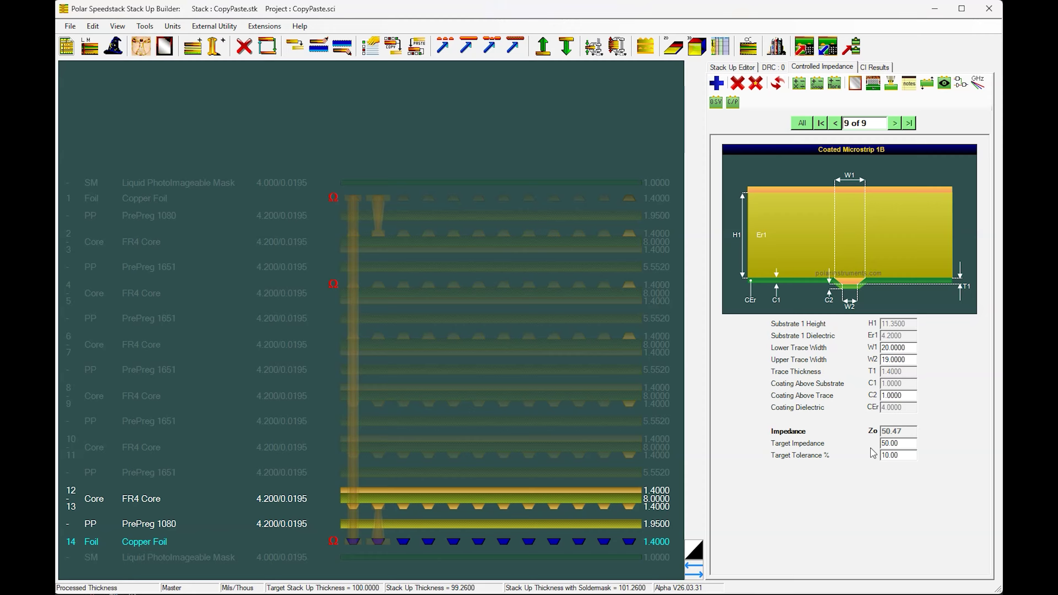
left_click(821, 124)
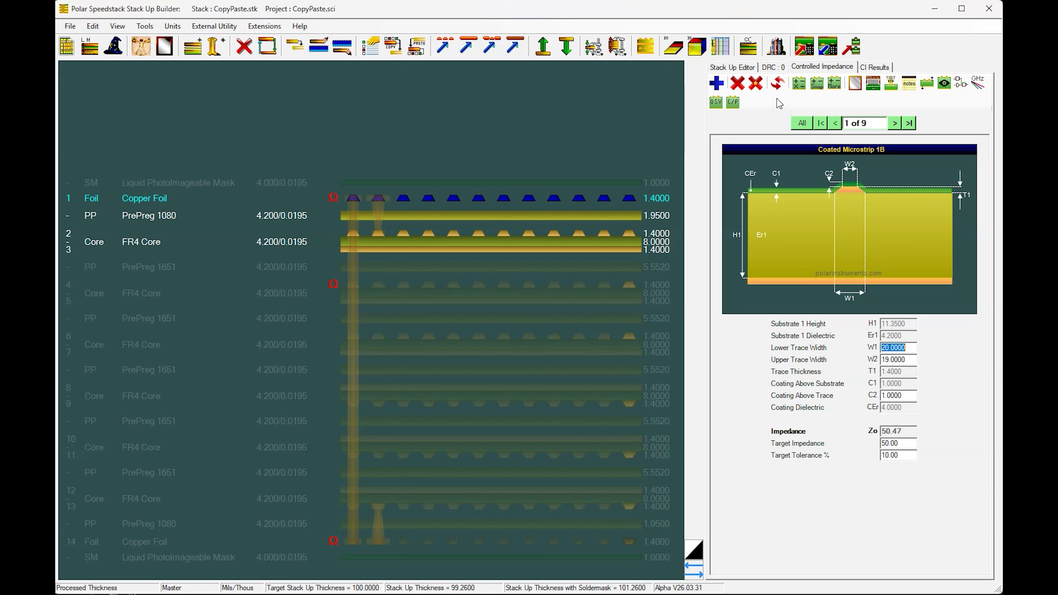
- Reopen the recent project CopyPaste.sci to discard the single copied structure
left_click(71, 26)
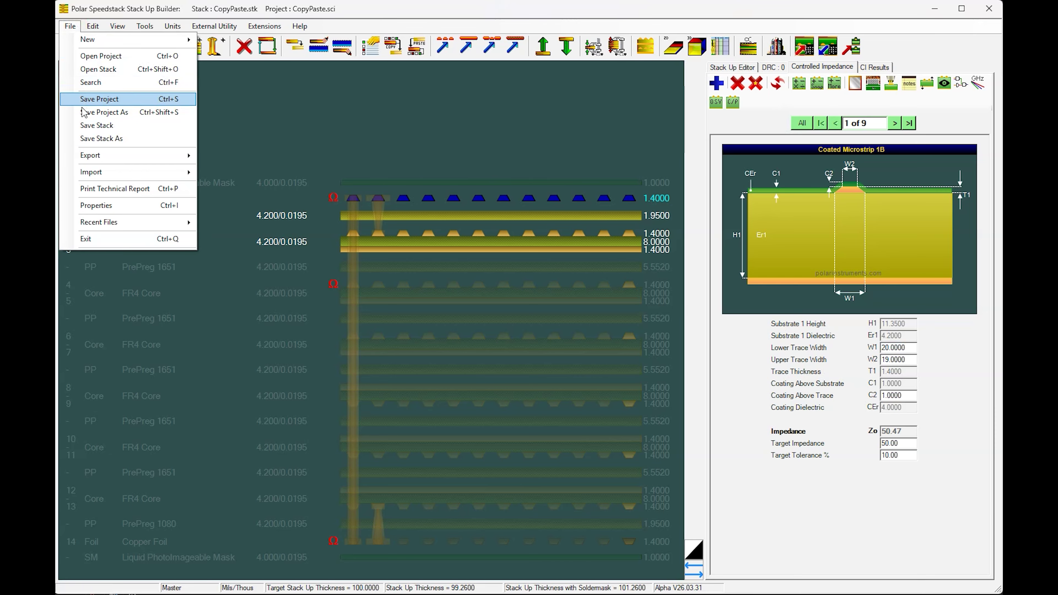
mouse_move(96, 224)
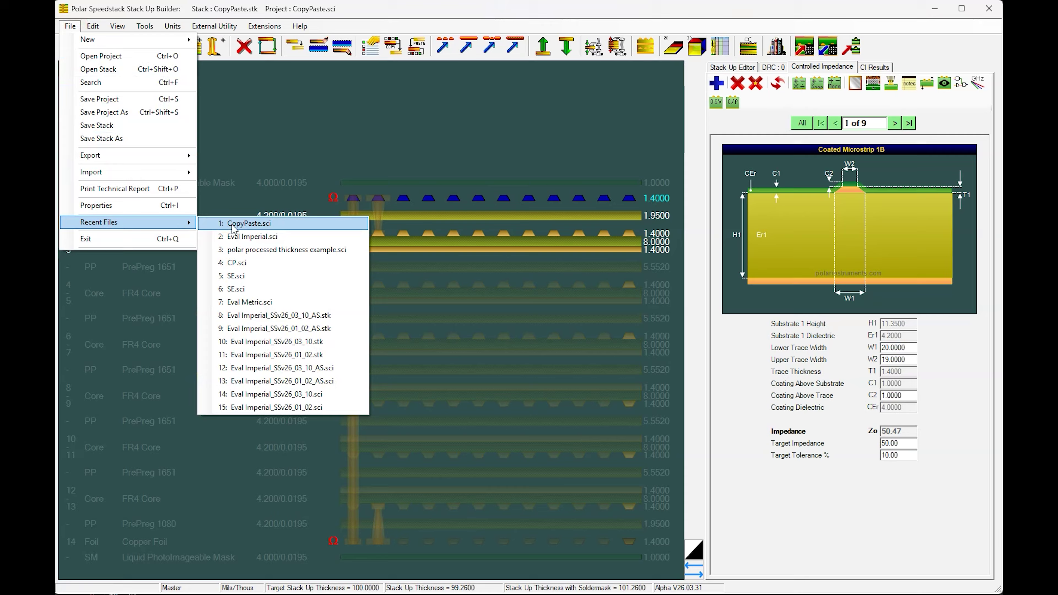
left_click(246, 225)
left_click(594, 356)
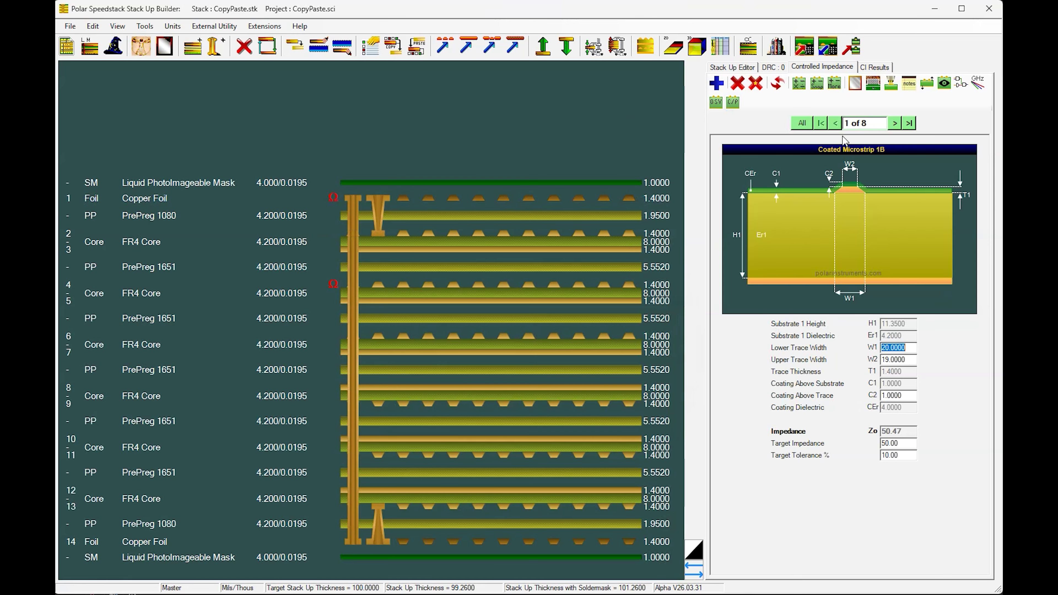
left_click(644, 125)
- Copy all structures sharing signal layer 1 and plane layer 3 to signal layer 14 with plane layer 12, and rebuild the structures
left_click(733, 103)
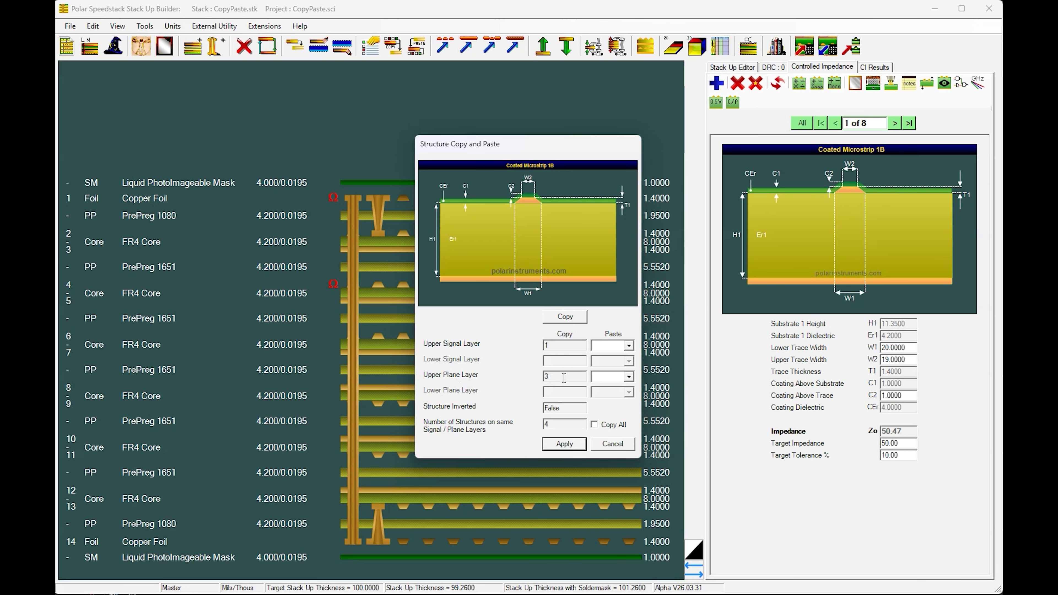
left_click(629, 346)
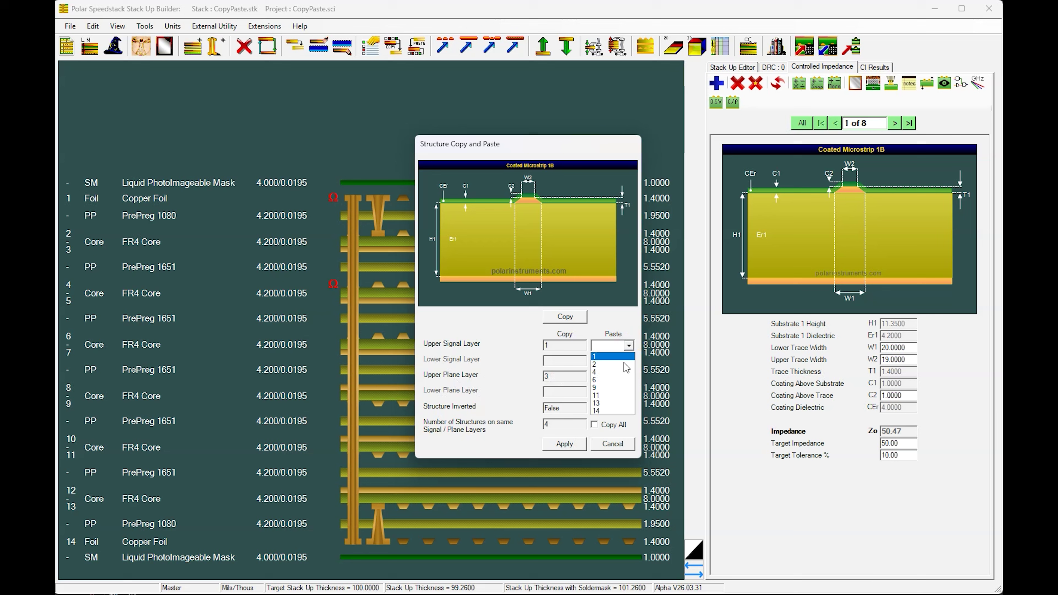
left_click(612, 412)
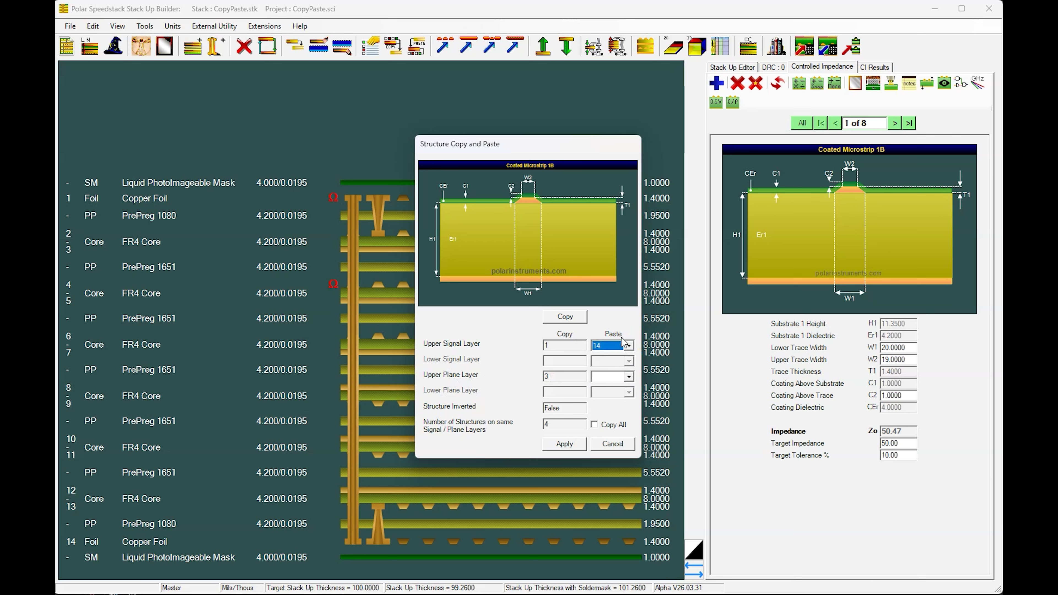
left_click(628, 376)
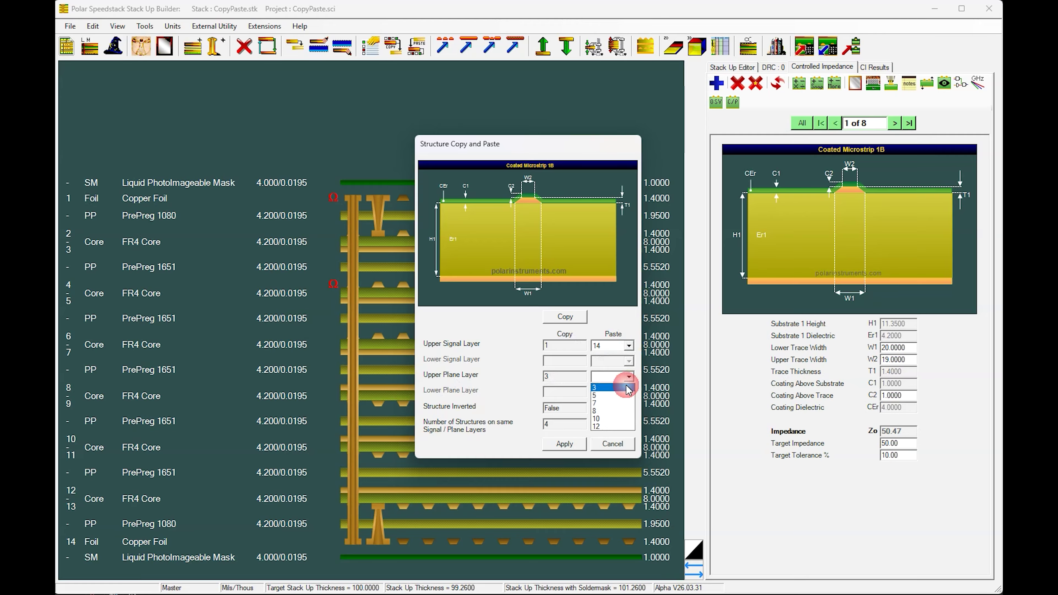
left_click(613, 427)
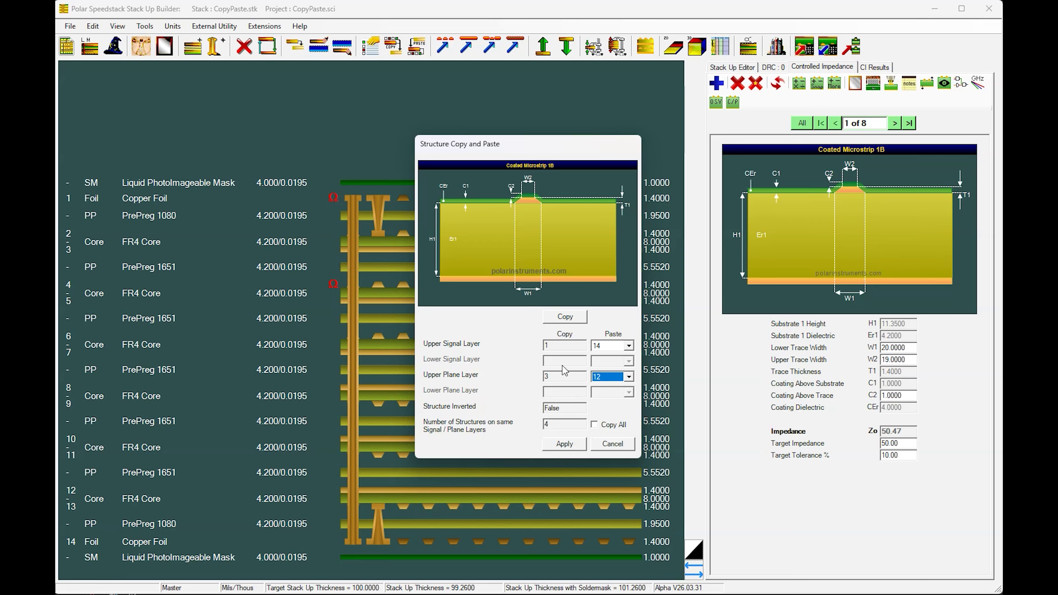
left_click(595, 427)
left_click(565, 444)
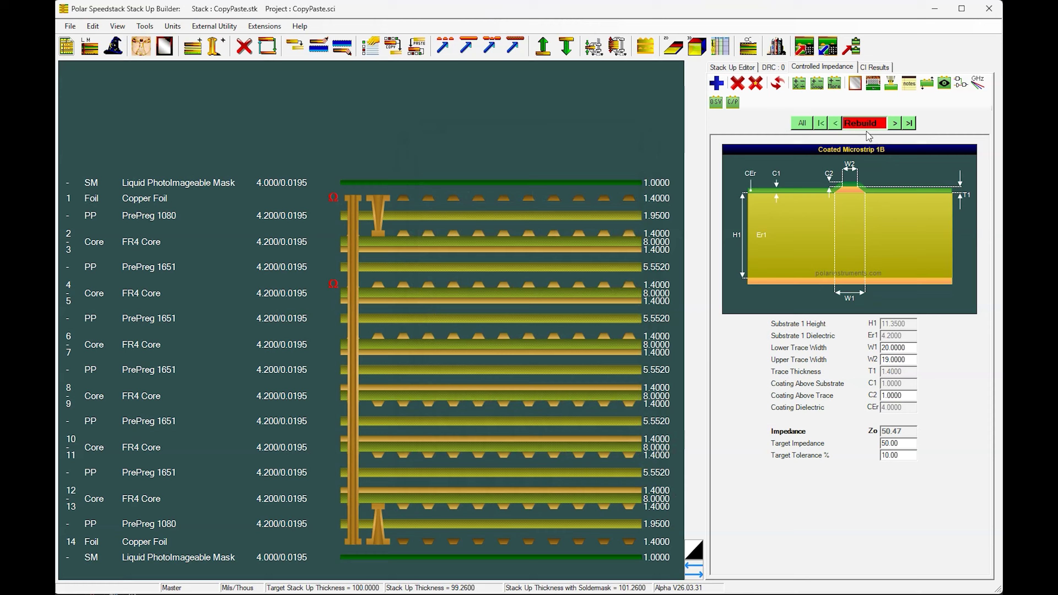
left_click(777, 85)
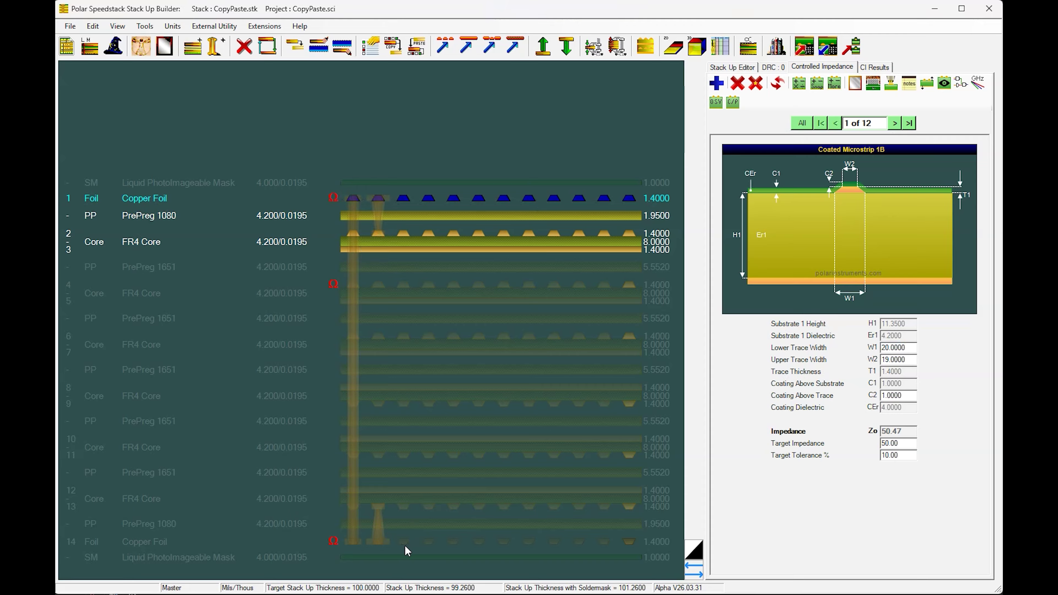
- Review every structure through the last one, checking the inverted copies on layer 14, and rebuild to return to the first structure
left_click(895, 123)
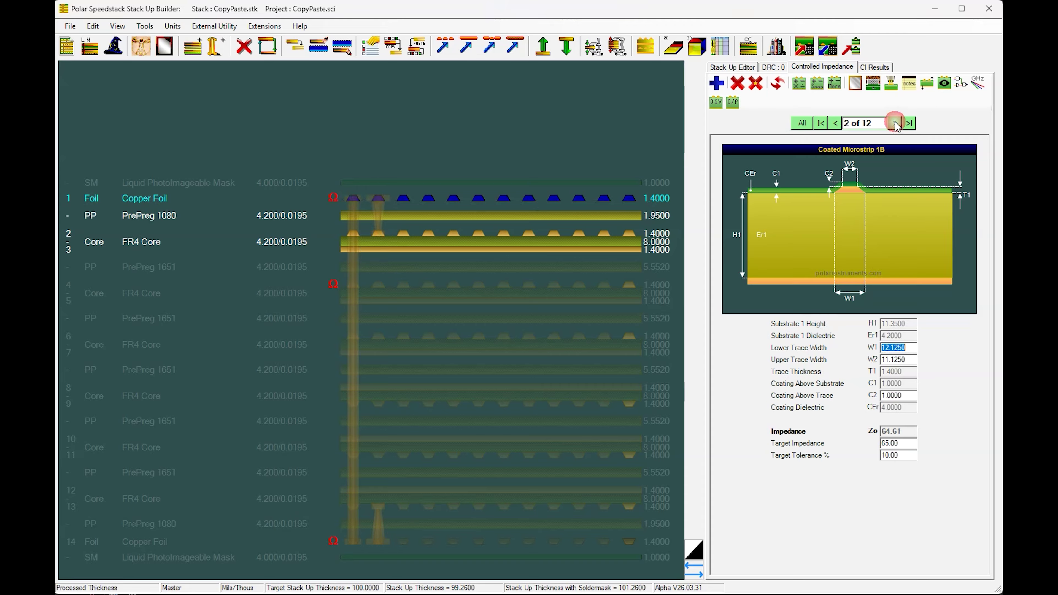
left_click(895, 123)
left_click(895, 123)
left_click(895, 123)
left_click(895, 122)
left_click(895, 123)
left_click(895, 123)
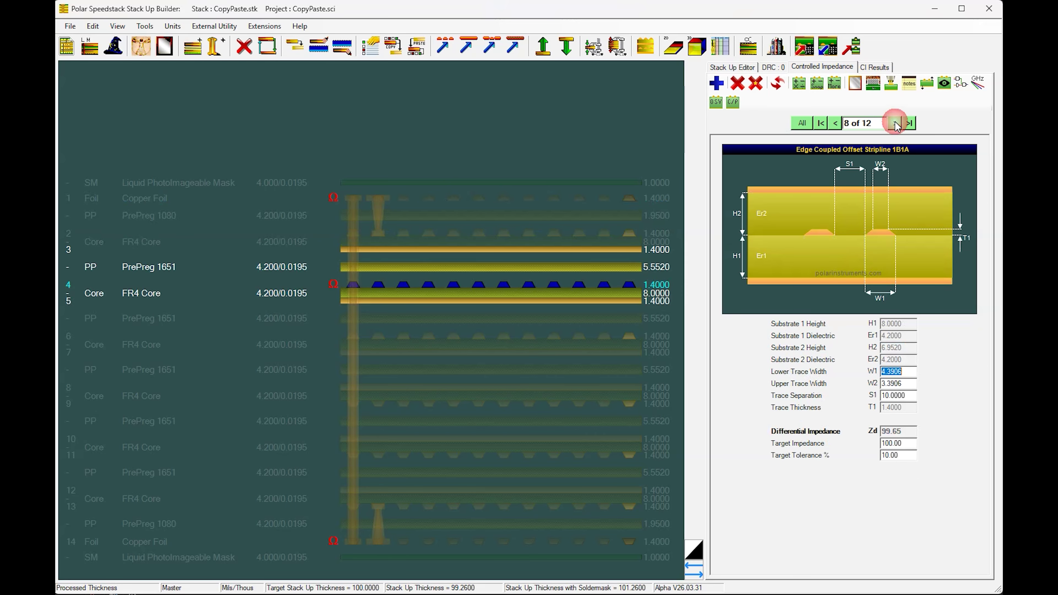
left_click(895, 123)
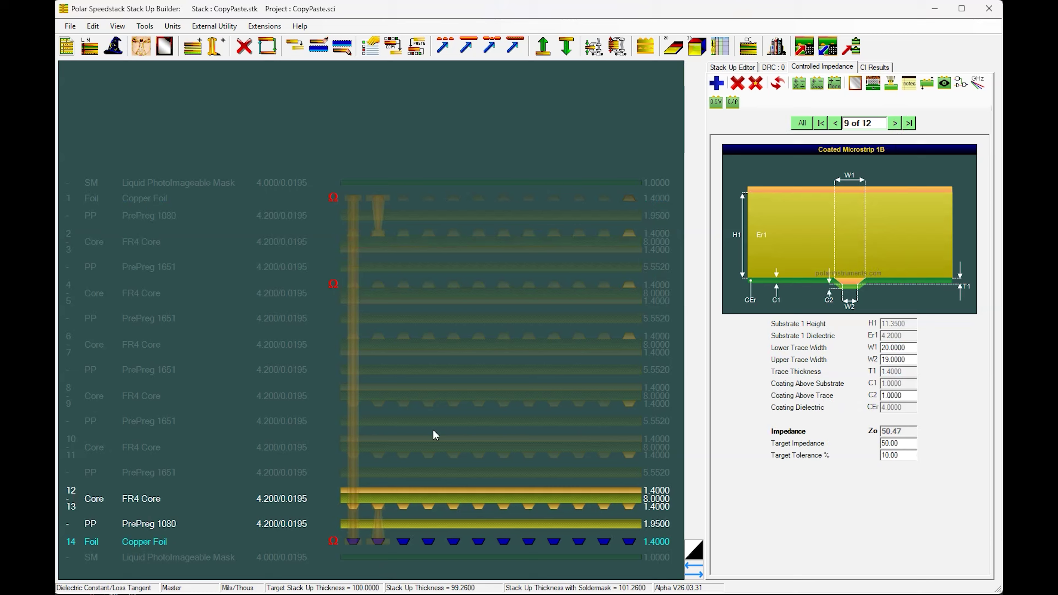
left_click(895, 123)
left_click(895, 123)
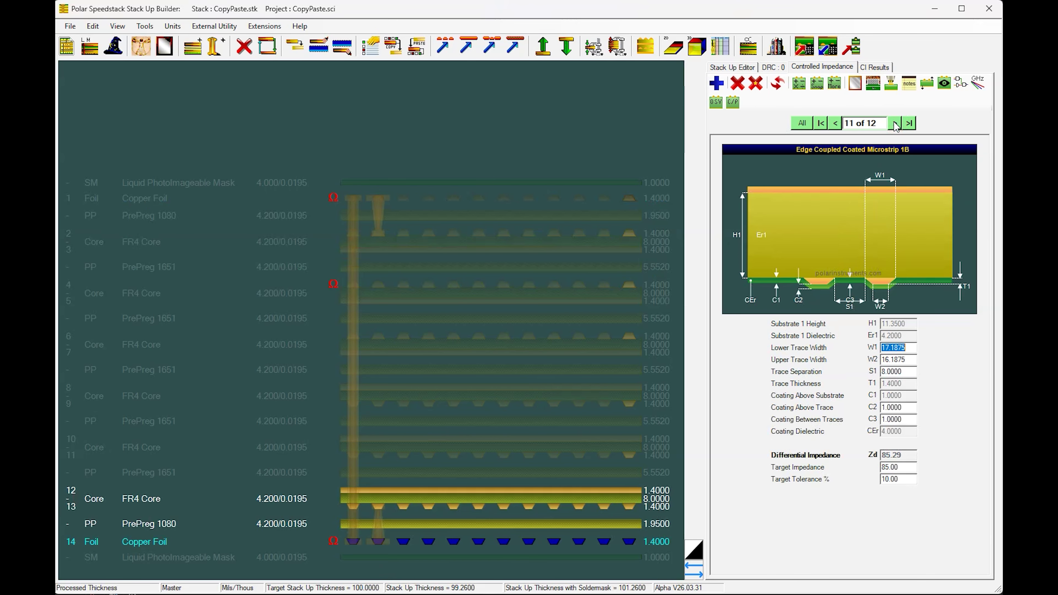
left_click(895, 123)
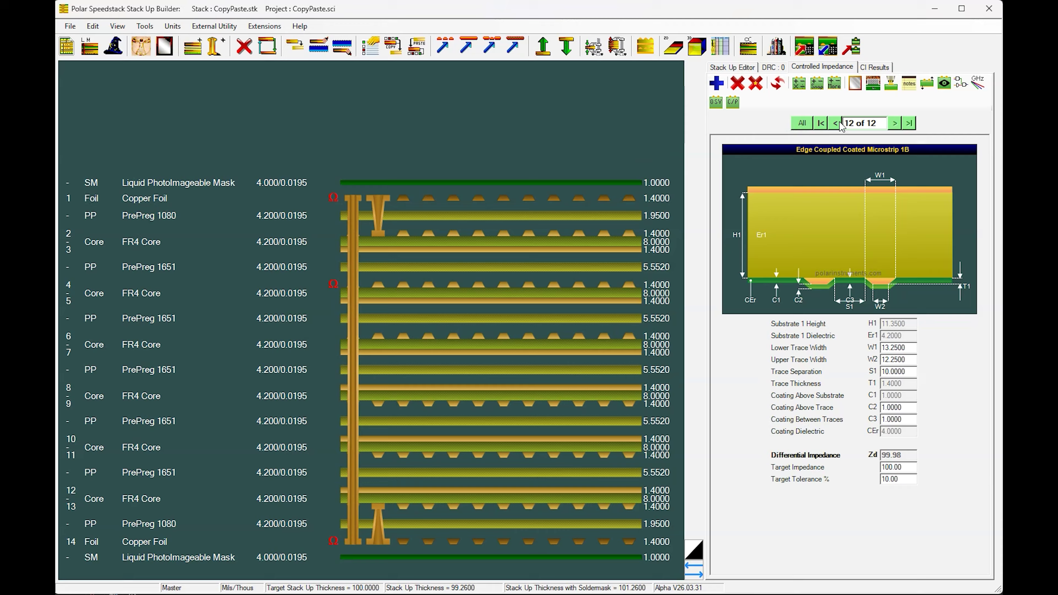
left_click(779, 85)
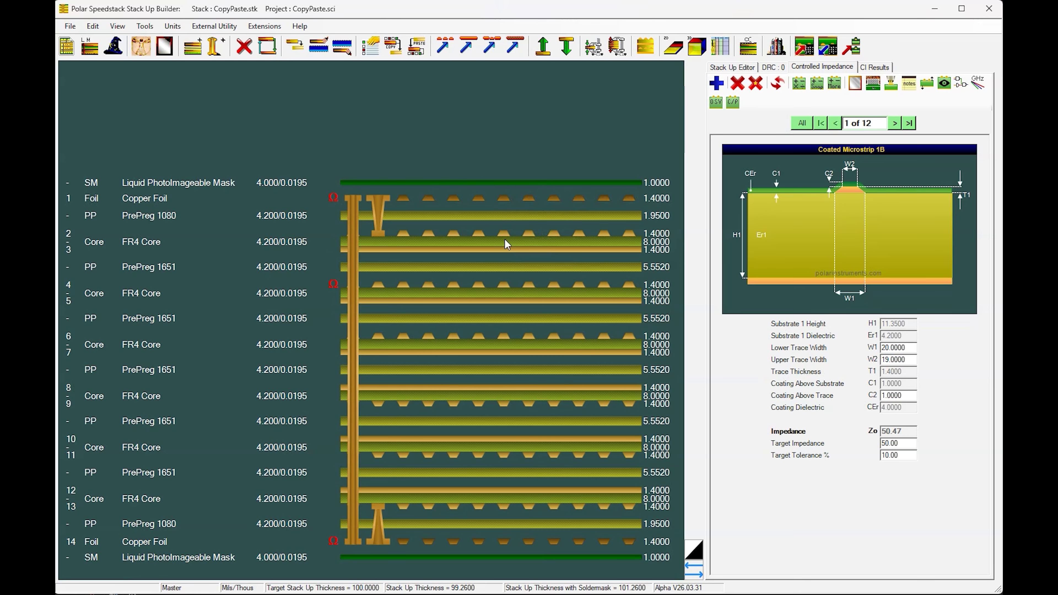
- Go to the first layer 4 structure, Offset Stripline 1B1A, and highlight its plane layers 3 and 5 in the stackup
left_click(895, 123)
left_click(895, 123)
left_click(895, 123)
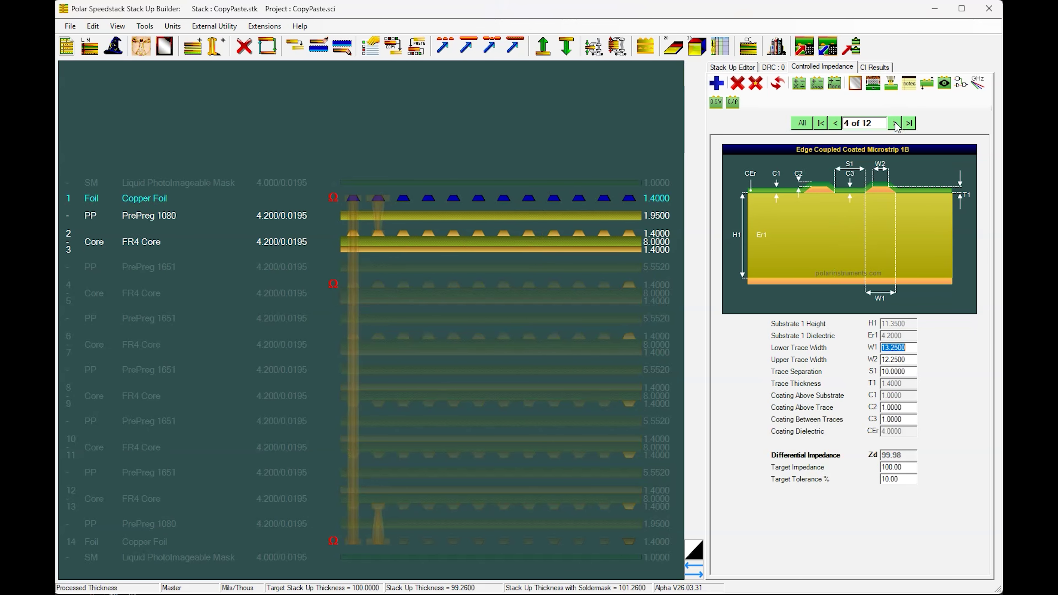
left_click(895, 123)
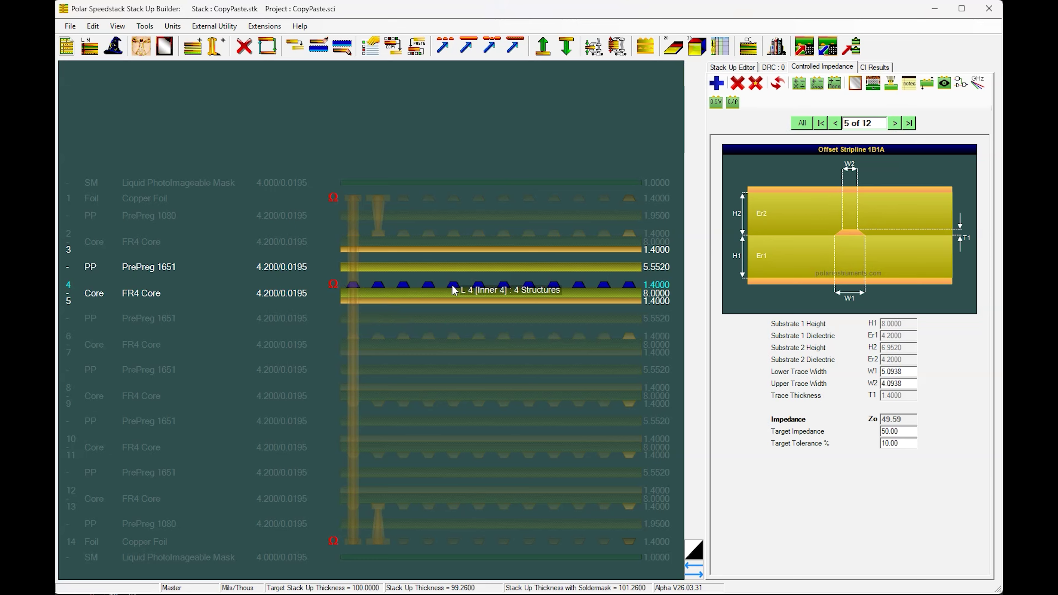
left_click(450, 246)
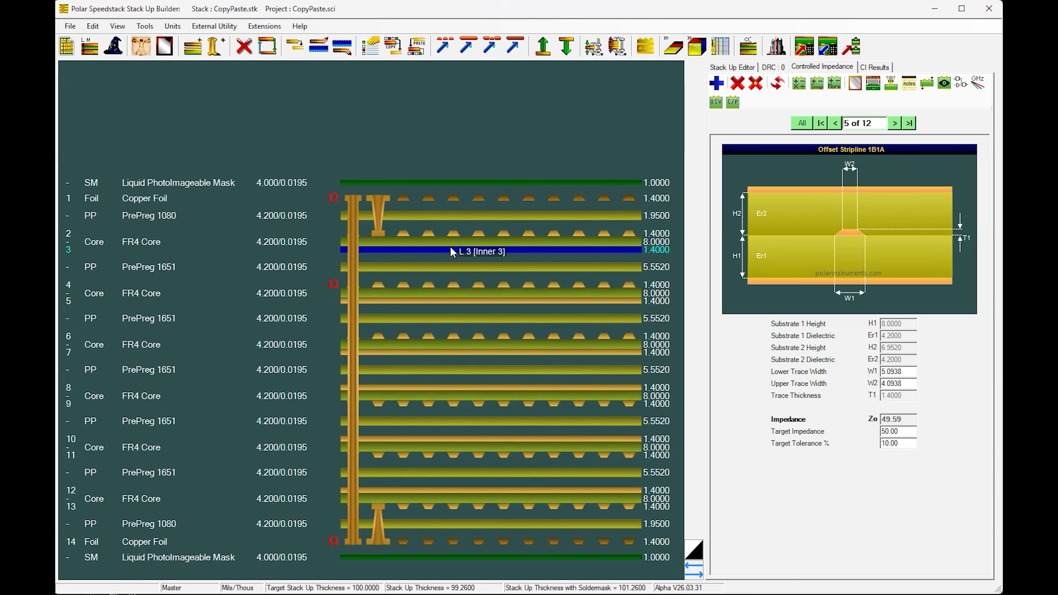
left_click(450, 302)
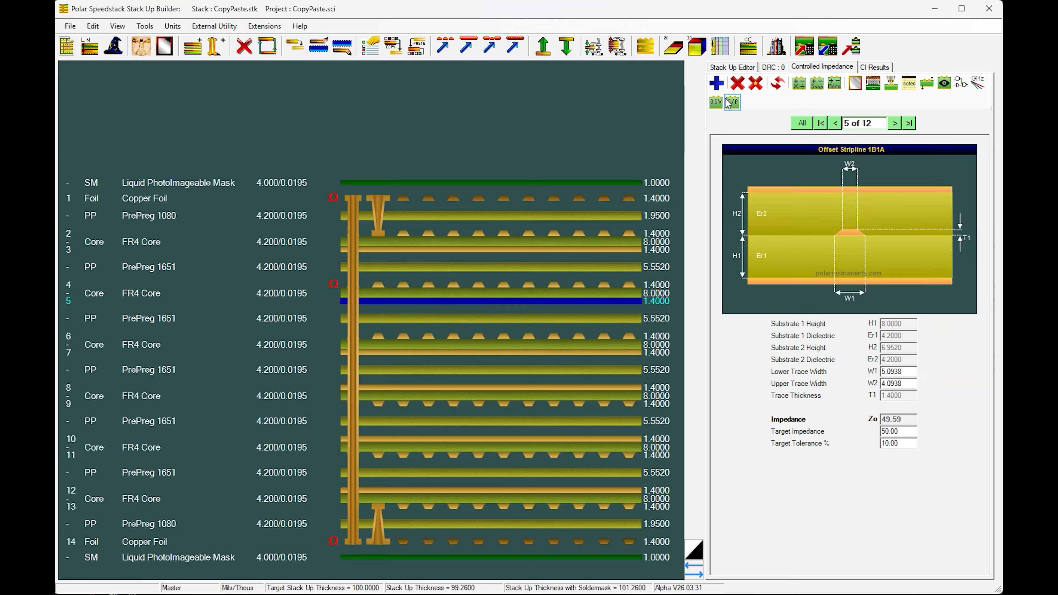
- Start a structure copy of the layer 4 Offset Stripline 1B1A, with paste targets signal layer 6, upper plane 5 and lower plane 7
left_click(734, 102)
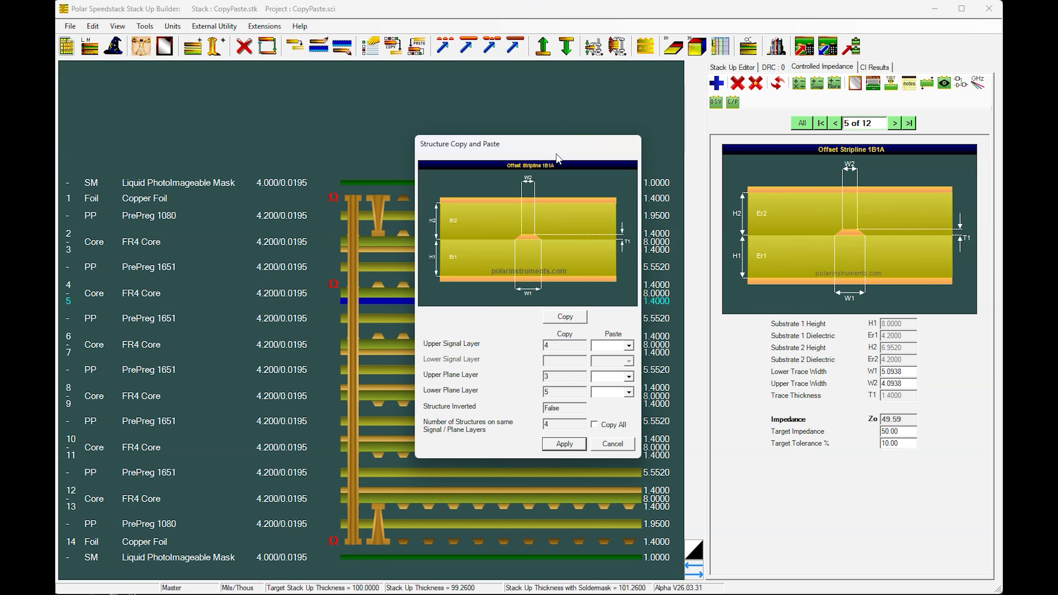
left_click_drag(556, 155, 672, 116)
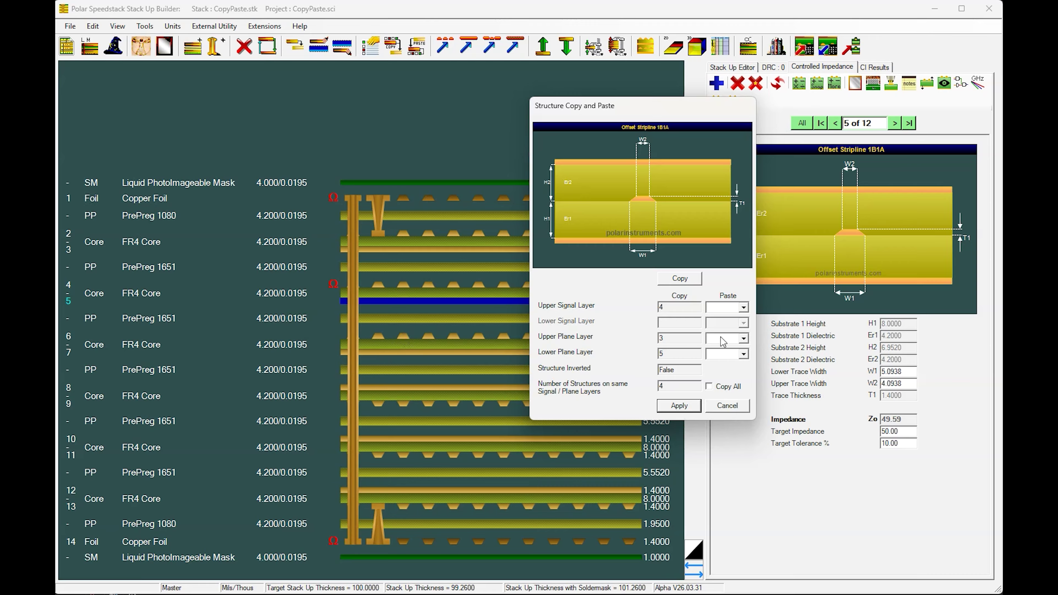
left_click(743, 307)
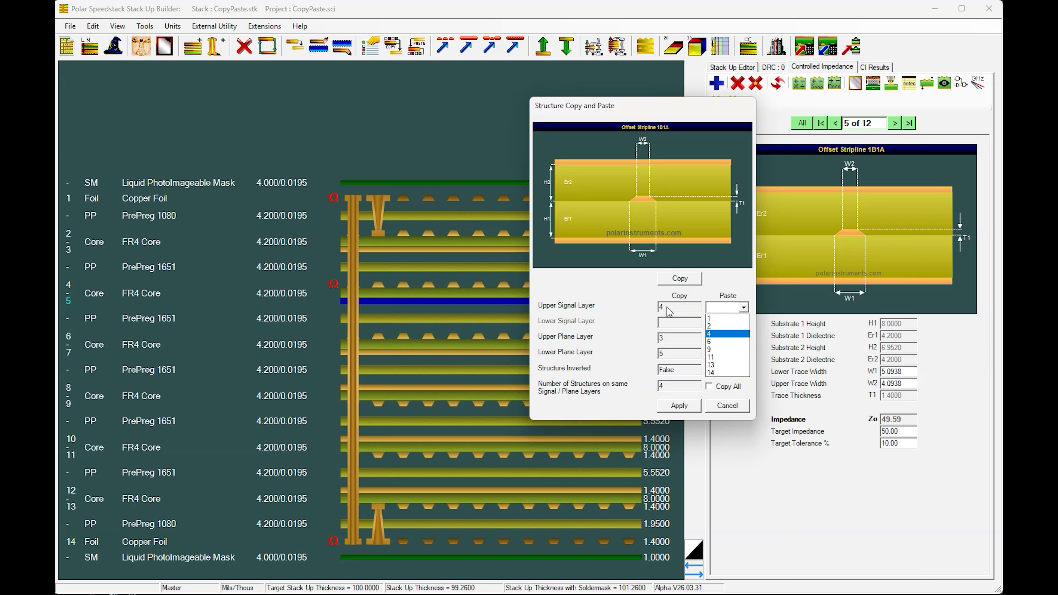
left_click(743, 309)
left_click(742, 309)
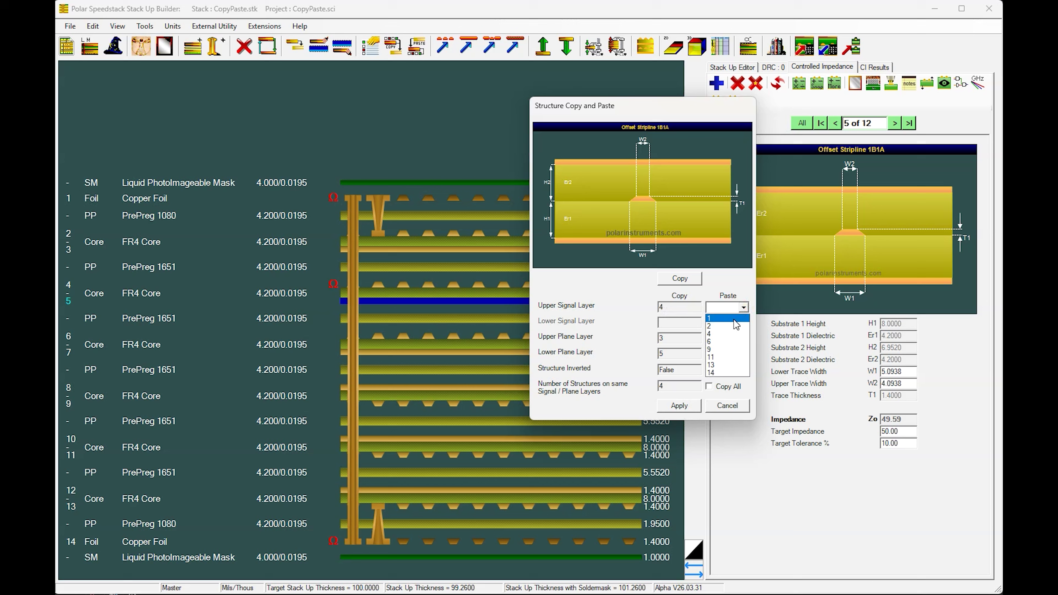
left_click(729, 342)
left_click(744, 339)
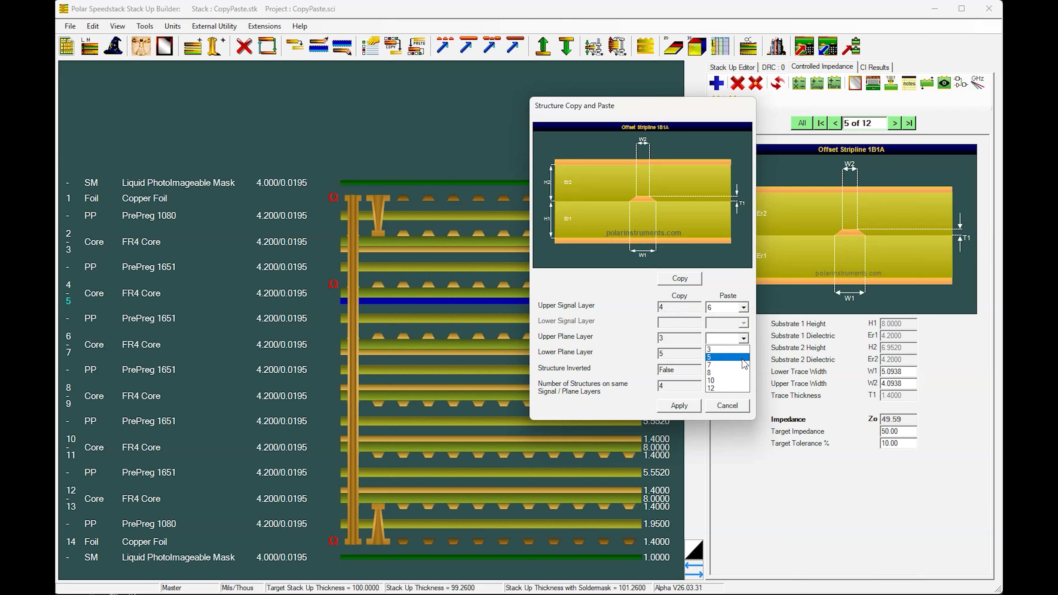
left_click(739, 355)
left_click(744, 354)
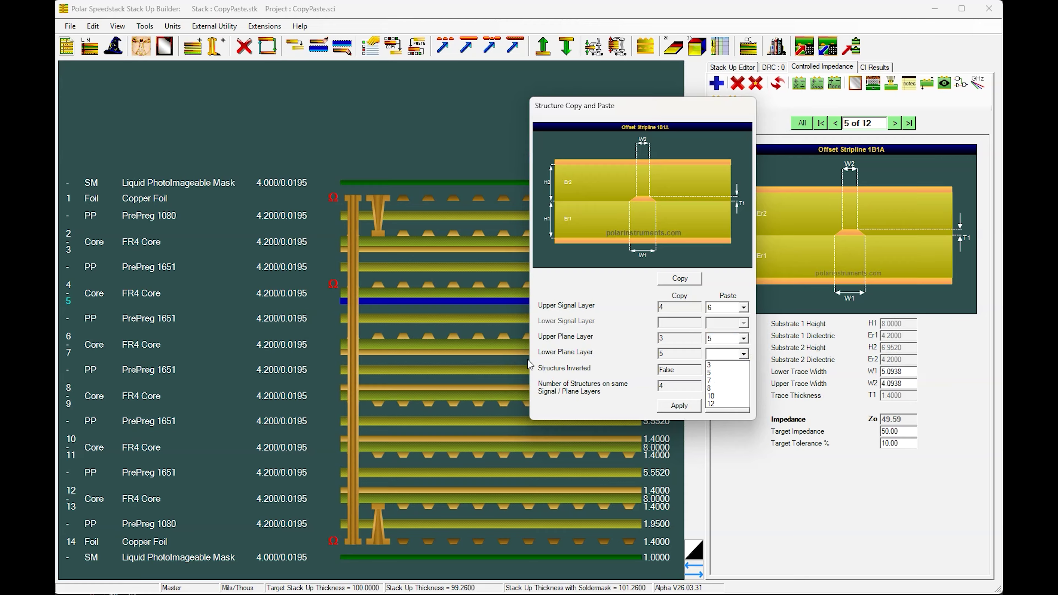
left_click(732, 383)
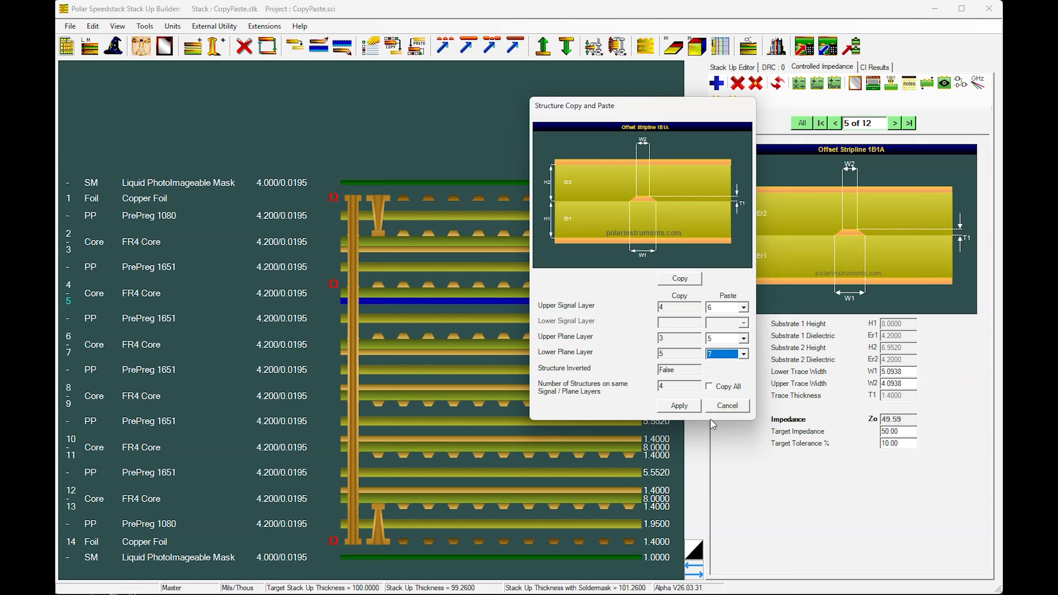
- Include all structures on the same signal and plane layers in the copy, apply it, and rebuild and calculate all structures
left_click(710, 388)
left_click(678, 406)
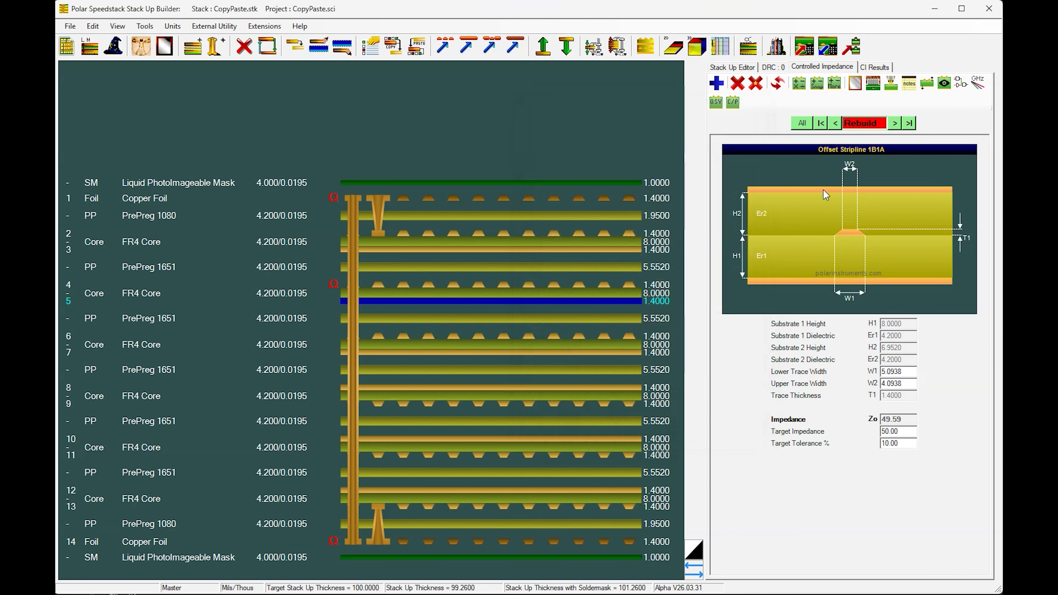
left_click(777, 89)
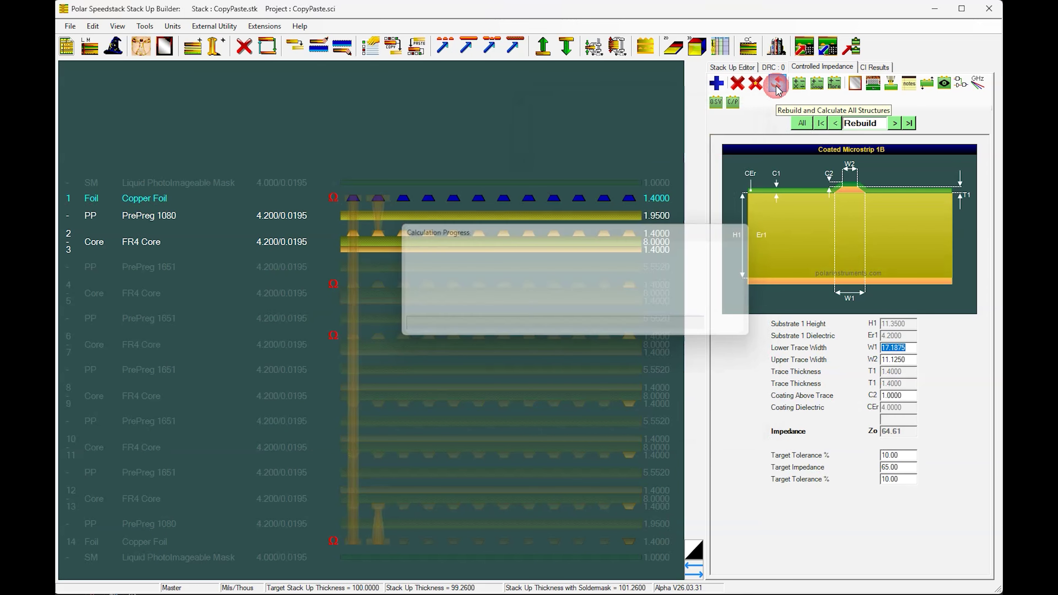
- Page through the rebuilt structures to check the copies on layer 6, ending at the first layer 6 Offset Stripline 1B1A
left_click(894, 123)
left_click(895, 123)
left_click(894, 123)
left_click(895, 123)
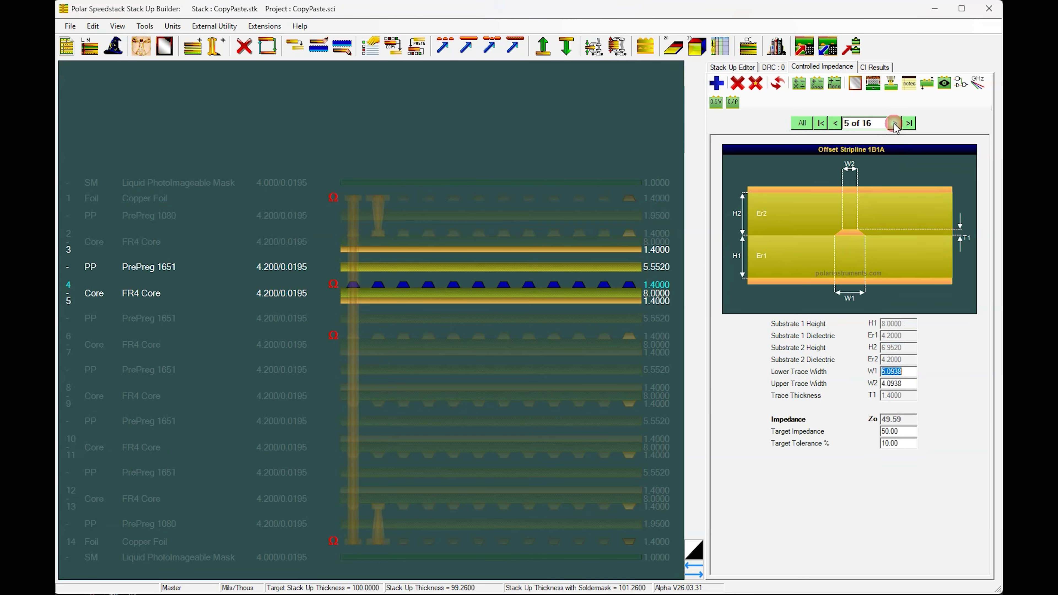
double_click(894, 123)
double_click(895, 123)
double_click(895, 123)
left_click(895, 123)
left_click(895, 123)
left_click(895, 123)
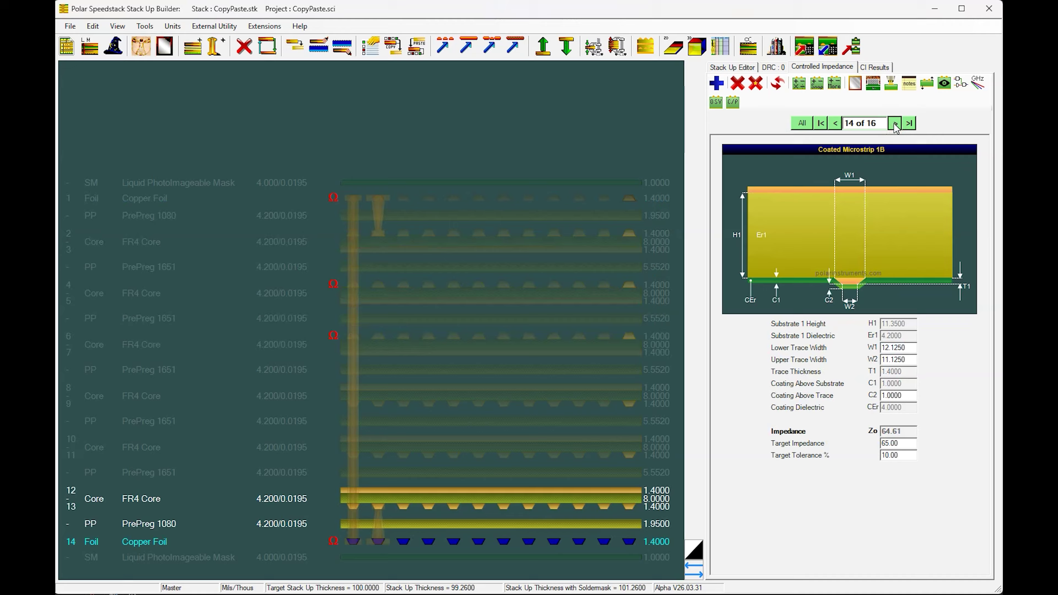
left_click(894, 123)
double_click(835, 123)
double_click(835, 123)
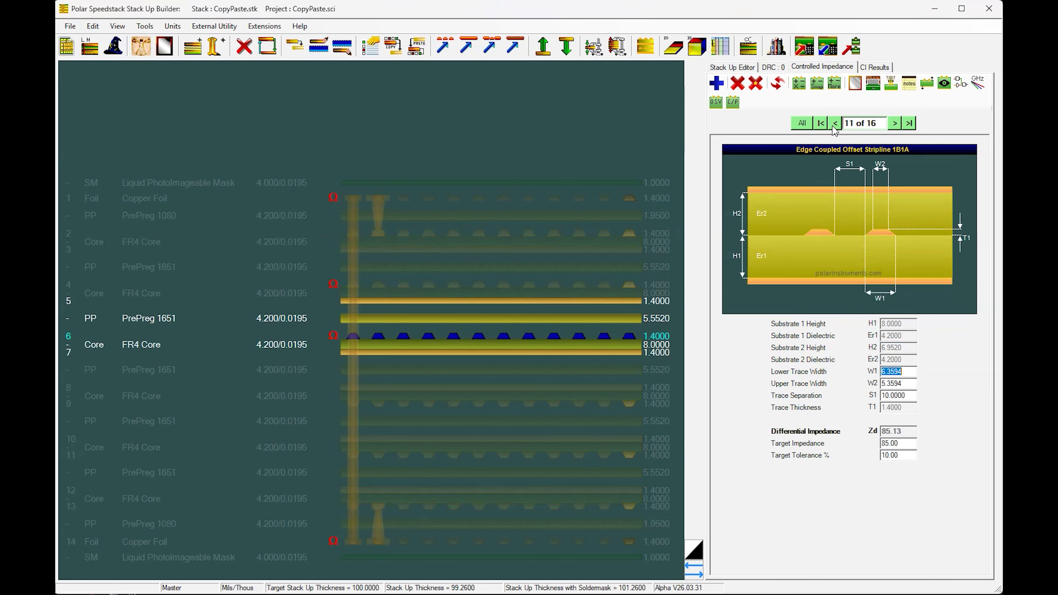
left_click(835, 123)
left_click(835, 123)
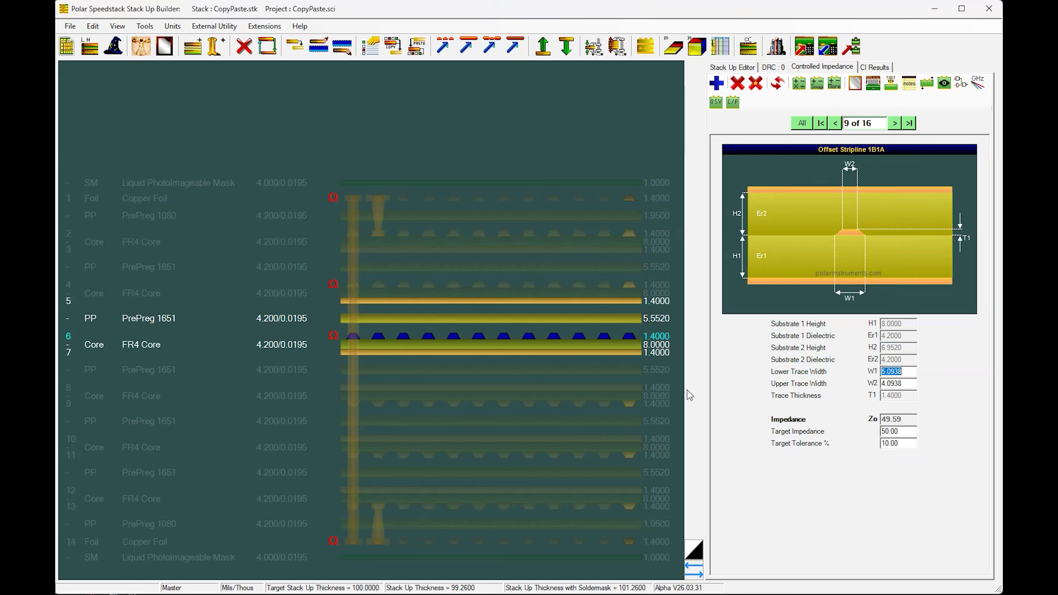
- Start copying the last layer 4 structure, Edge Coupled Offset Stripline 1B1A, to signal layer 9 with upper plane 8 and lower plane 10
left_click(453, 157)
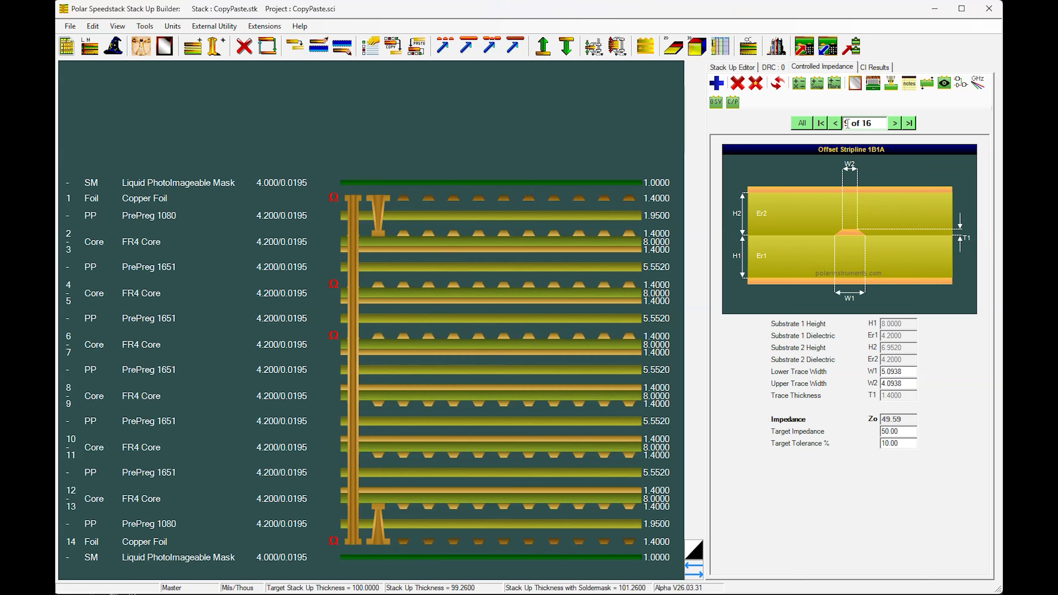
left_click(837, 124)
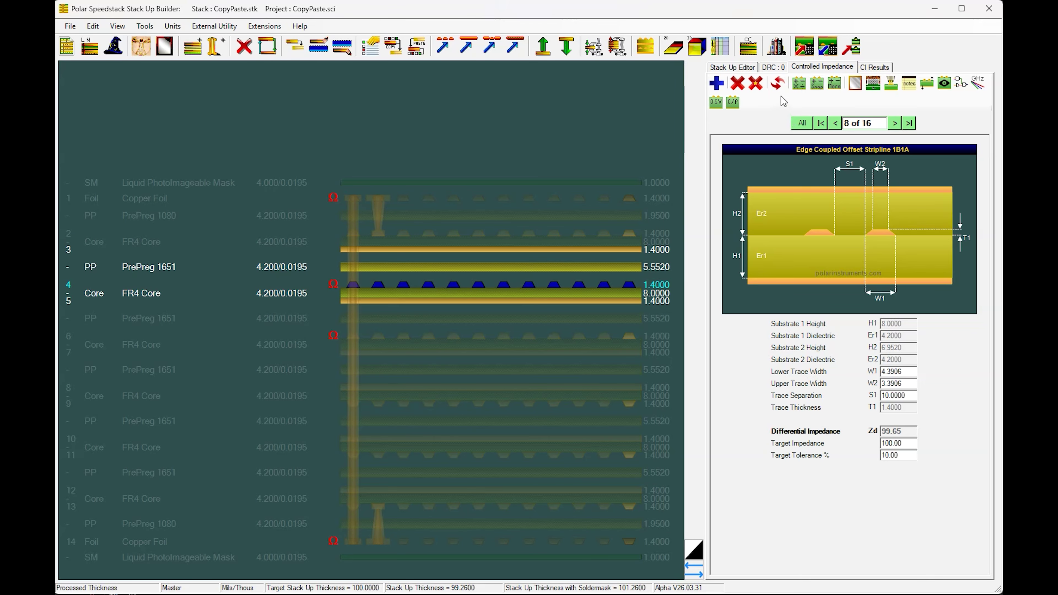
left_click(734, 104)
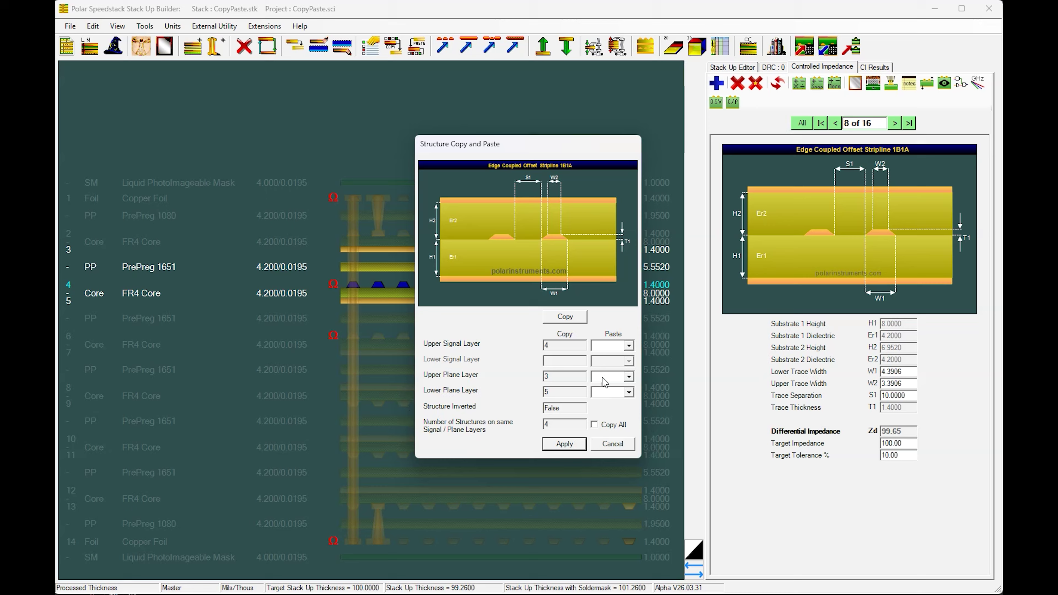
left_click(628, 346)
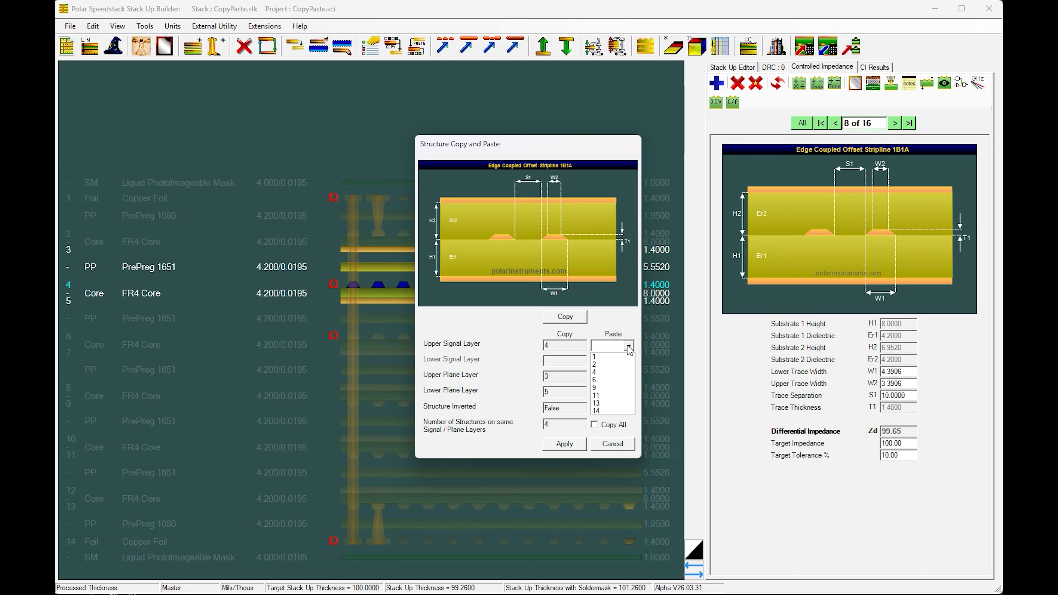
left_click(620, 389)
left_click(628, 377)
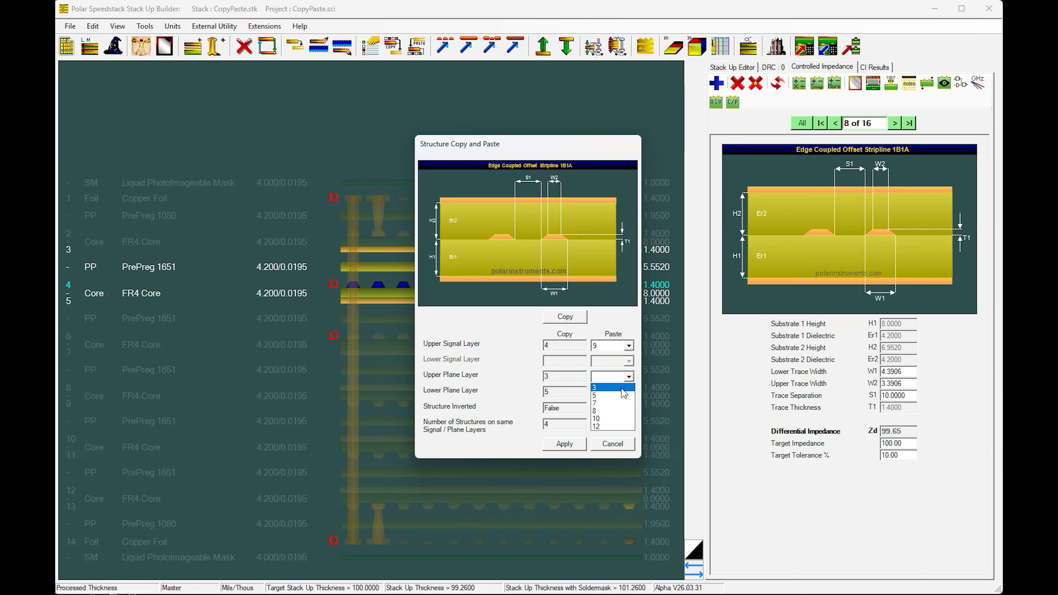
left_click(619, 412)
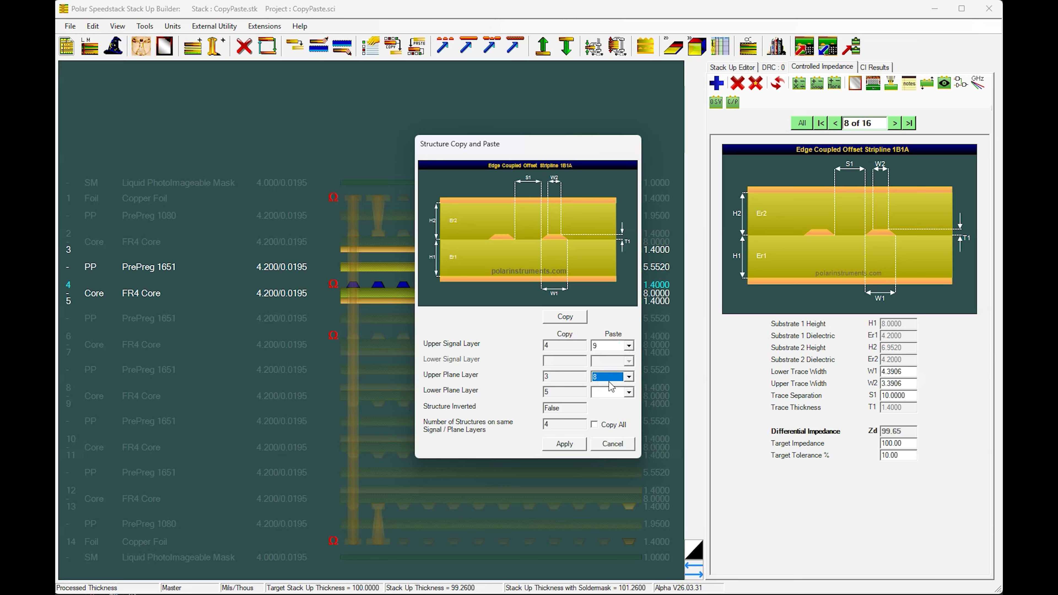
left_click(630, 393)
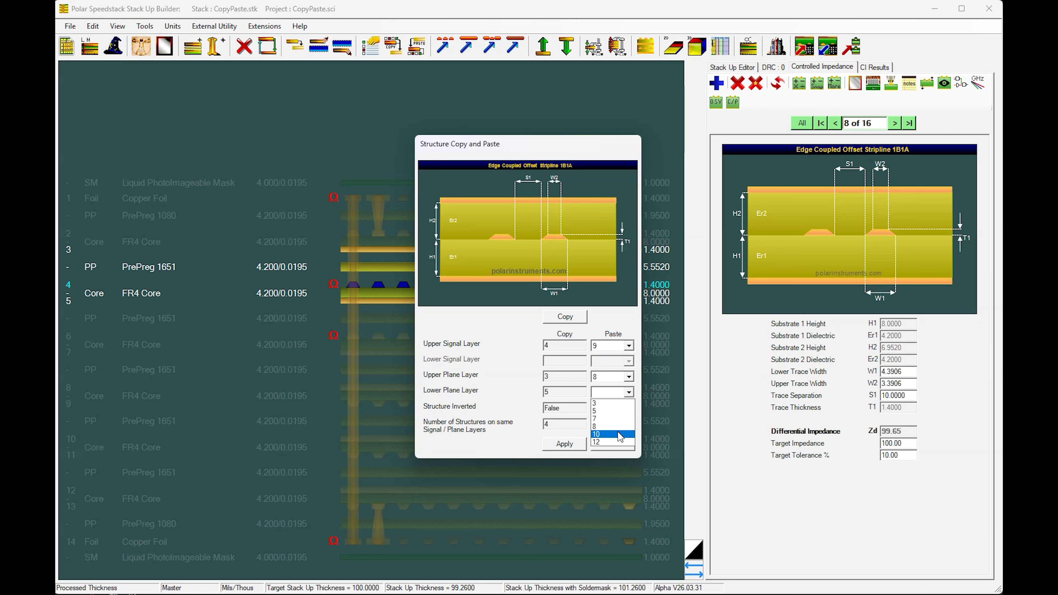
left_click(606, 434)
- Apply the copy to layer 9 for all structures sharing the source layers, rebuild them, and clear the stackup highlighting
left_click(597, 425)
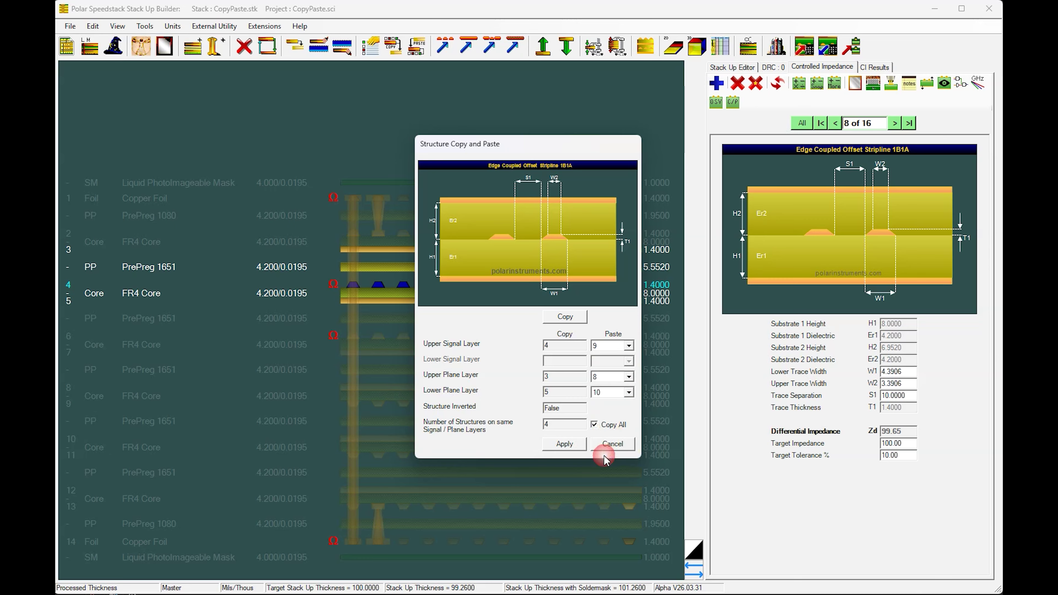
left_click(565, 444)
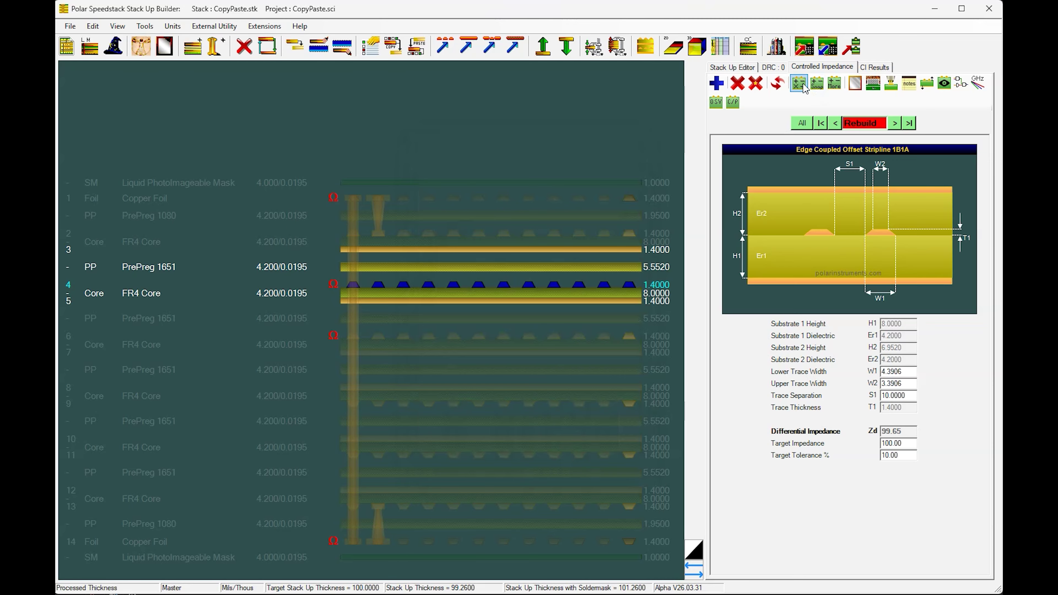
left_click(875, 124)
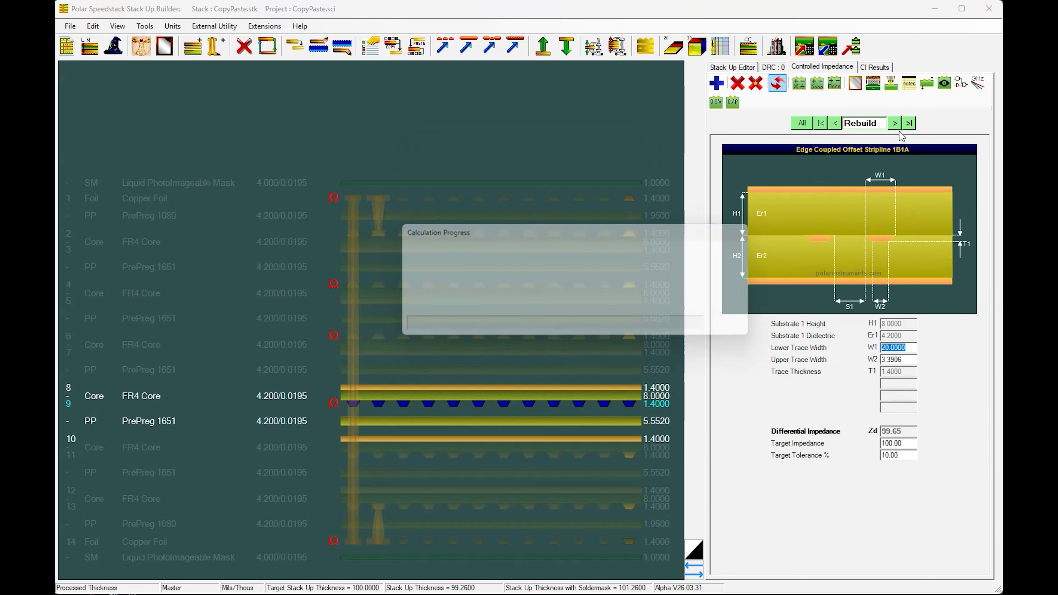
left_click(640, 105)
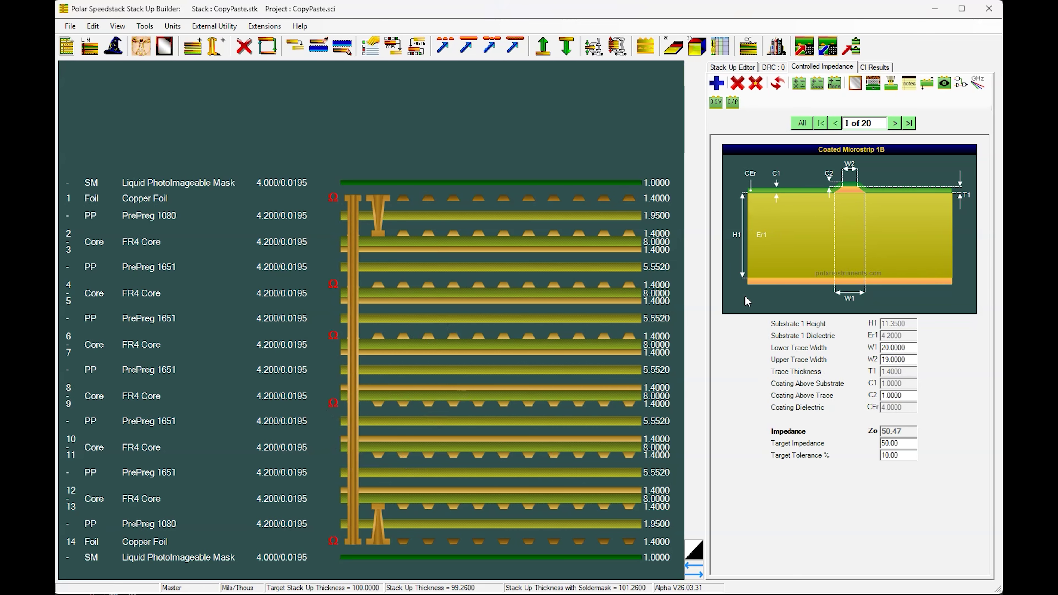
- Start copying the first layer 4 structure, Offset Stripline 1B1A, to signal layer 11 with upper plane 10 and lower plane 12
left_click(895, 123)
left_click(894, 123)
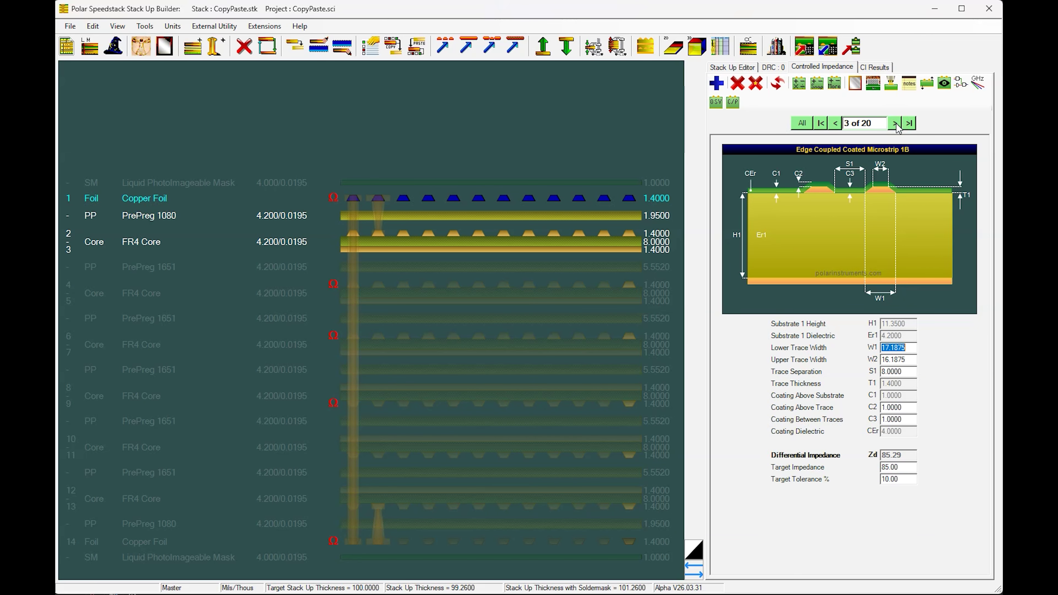
left_click(895, 124)
left_click(896, 124)
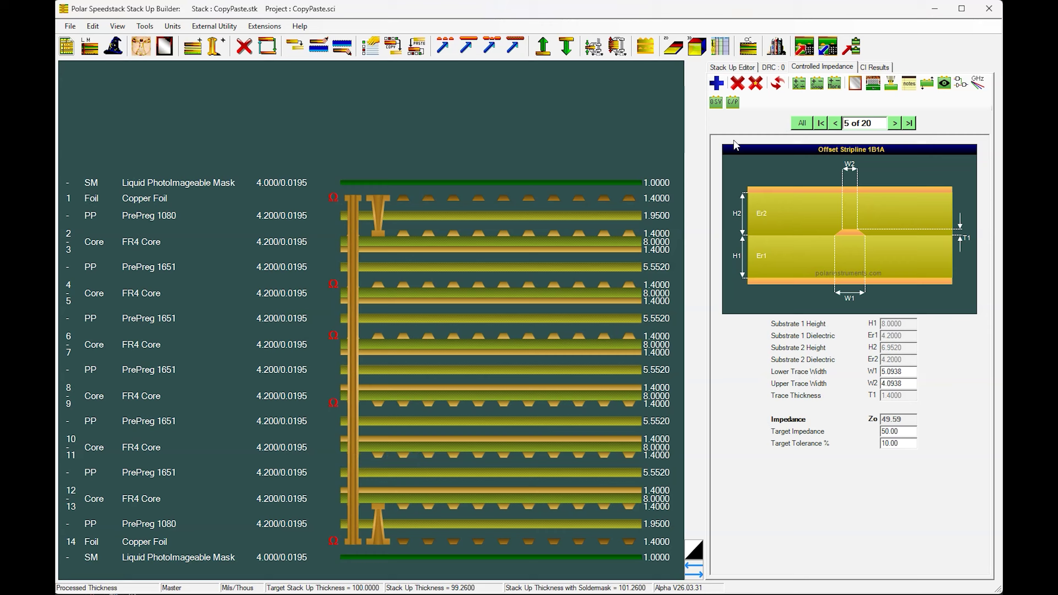
left_click(733, 101)
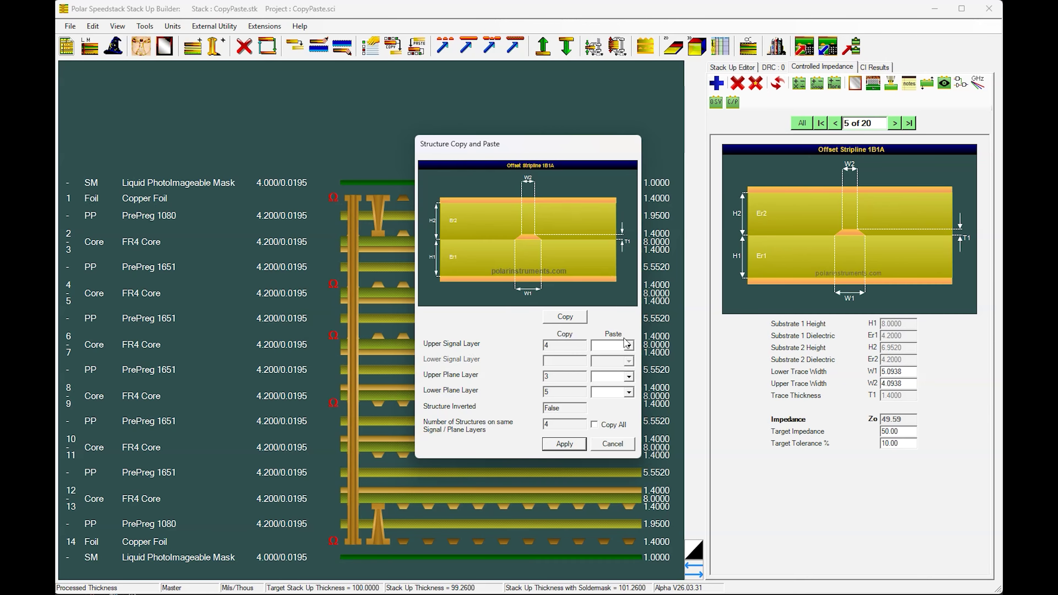
left_click(630, 346)
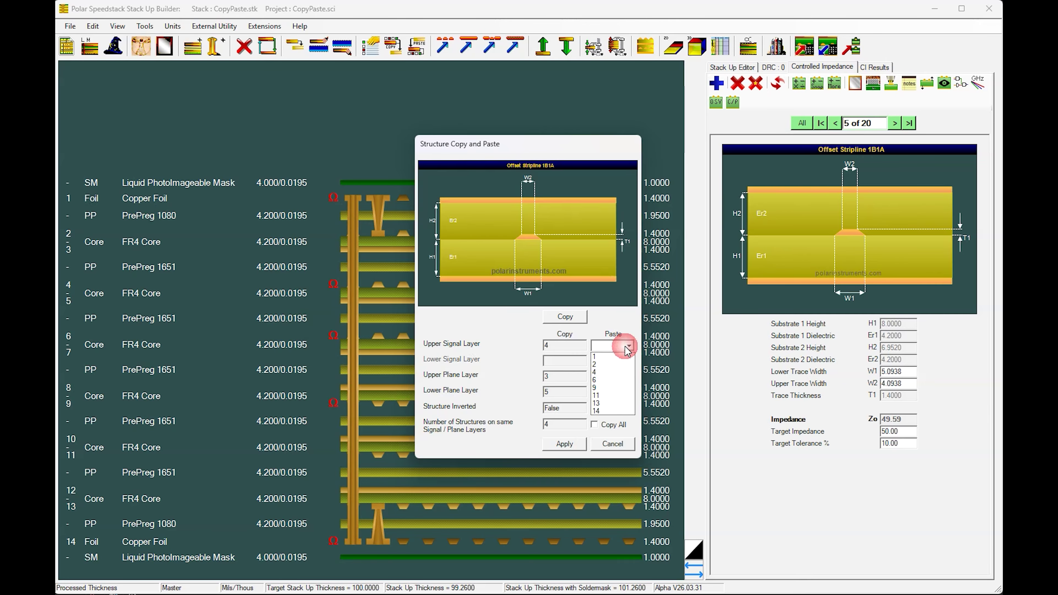
left_click(615, 396)
left_click(628, 377)
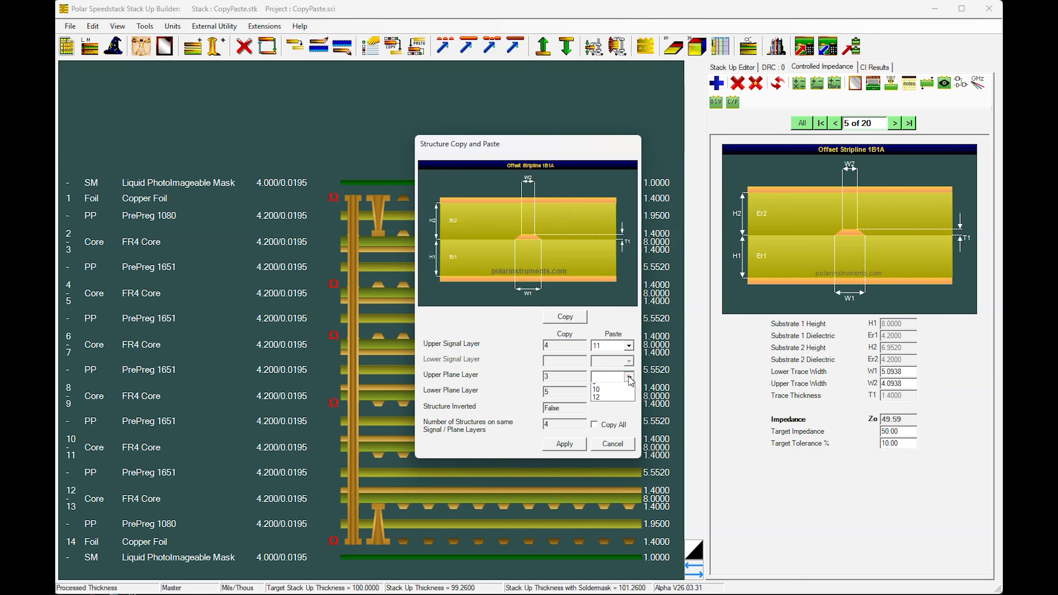
left_click(615, 423)
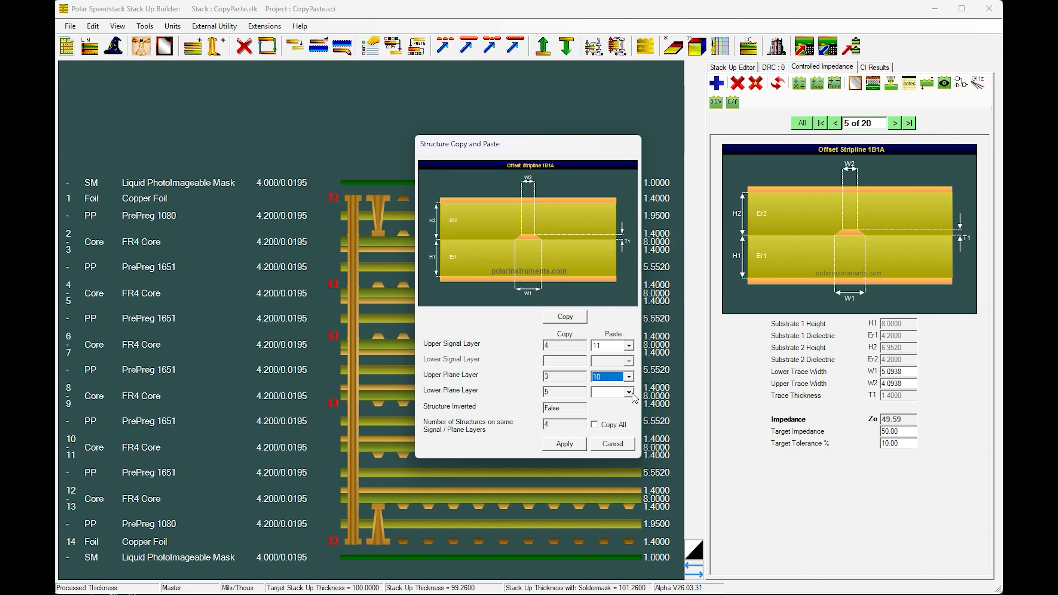
left_click(629, 392)
- Include all structures sharing the source layers in the copy to layer 11, apply it, and rebuild the structures
left_click(613, 442)
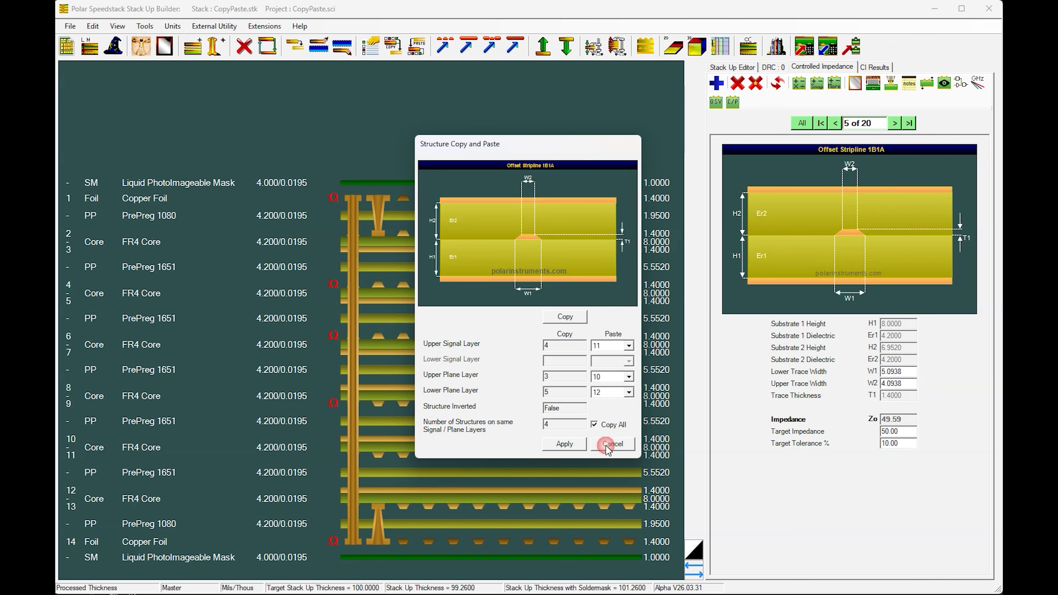
left_click(565, 444)
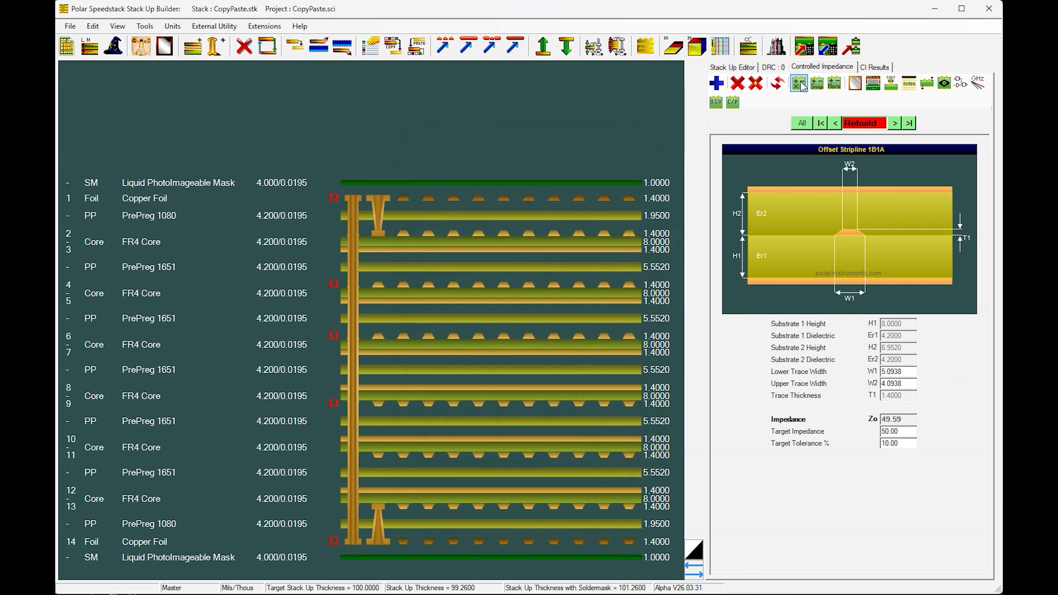
left_click(779, 86)
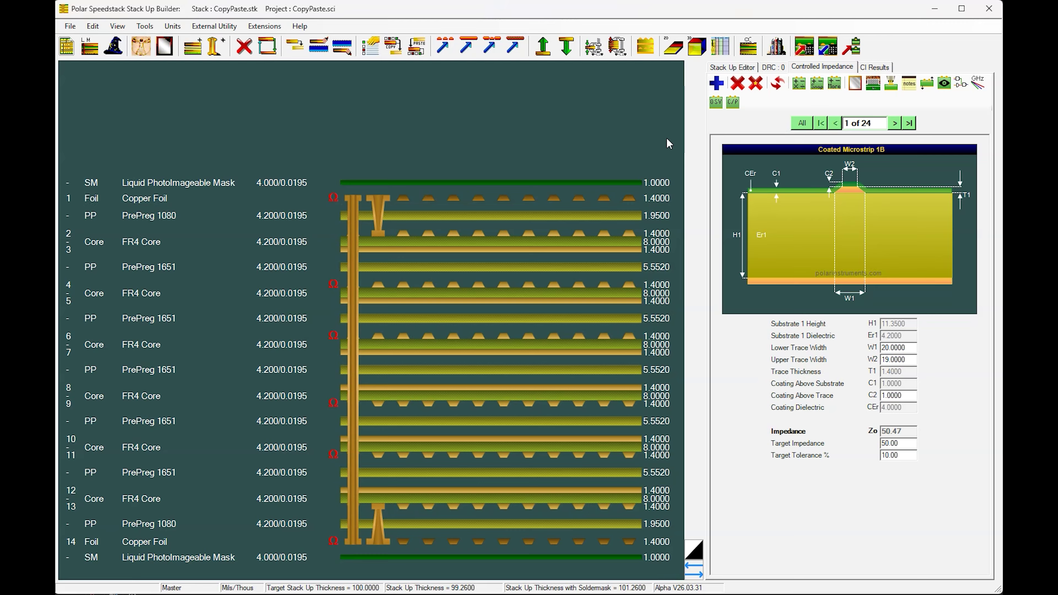
- Locate signal layers 2 and 13 in the stackup and review the Coated Microstrip structures on layer 1
left_click(428, 234)
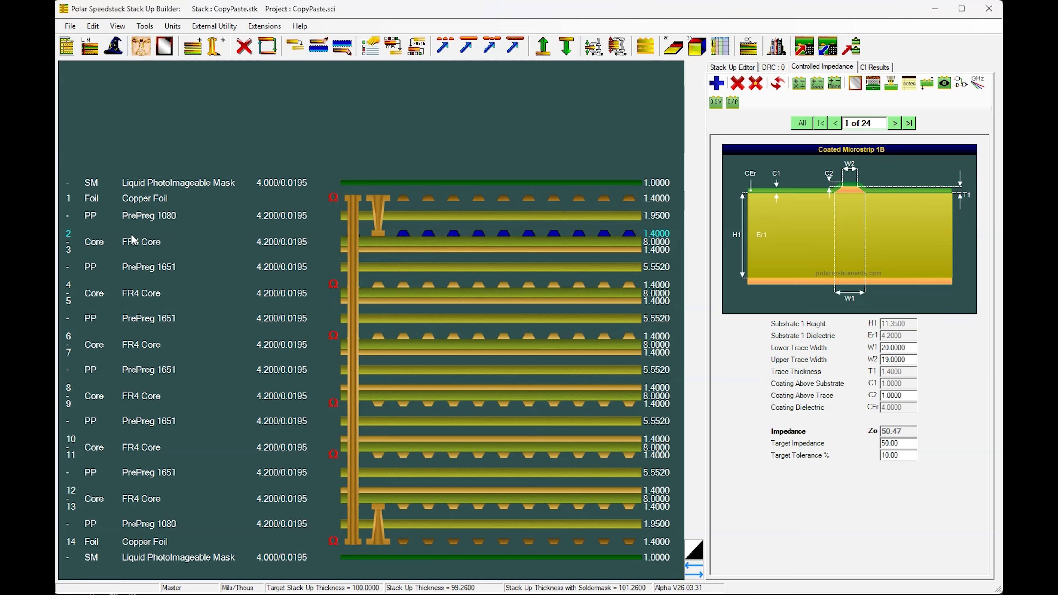
left_click(428, 507)
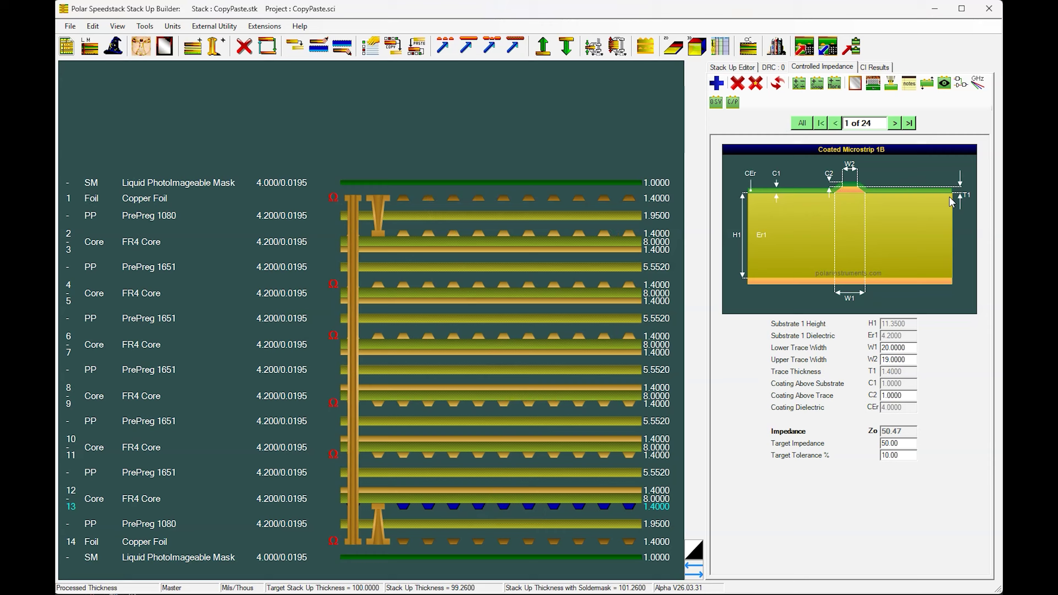
left_click(895, 123)
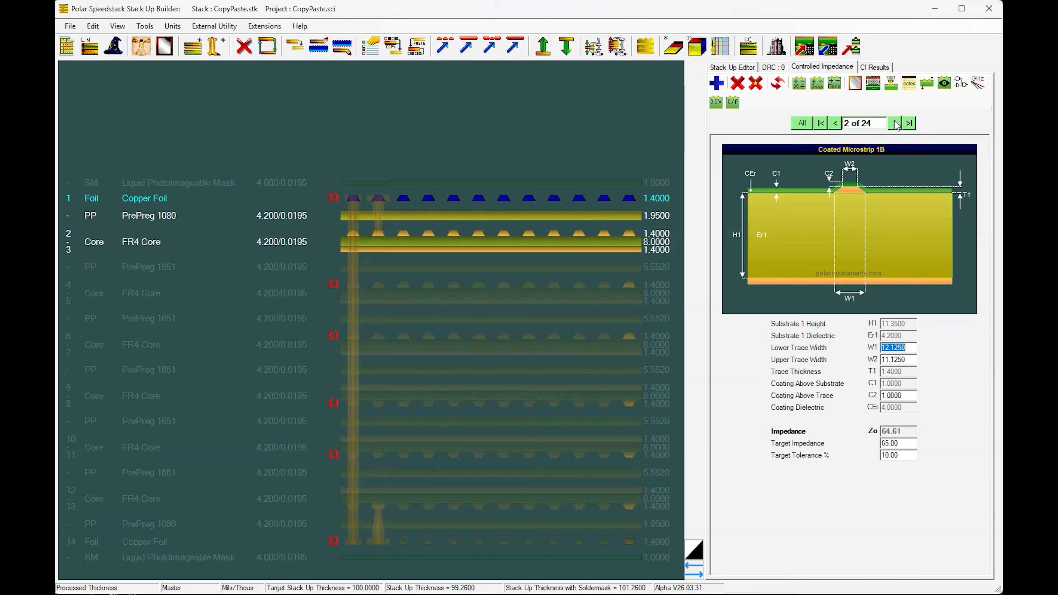
left_click(895, 123)
left_click(895, 124)
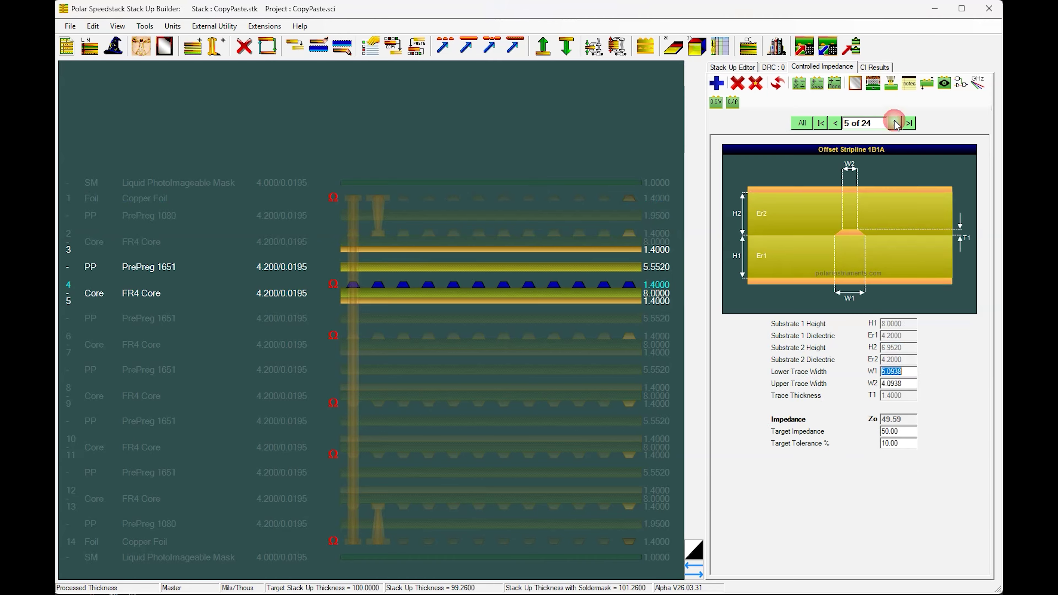
left_click(836, 124)
left_click(837, 123)
left_click(836, 124)
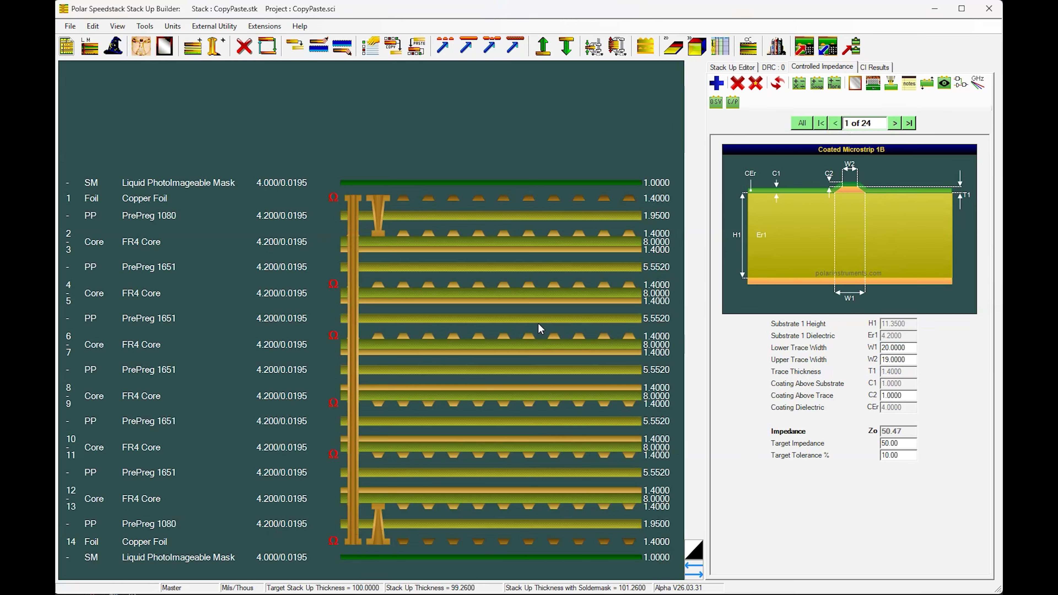
- Examine the impedance table of structures on all layers alongside the stackup
left_click(694, 570)
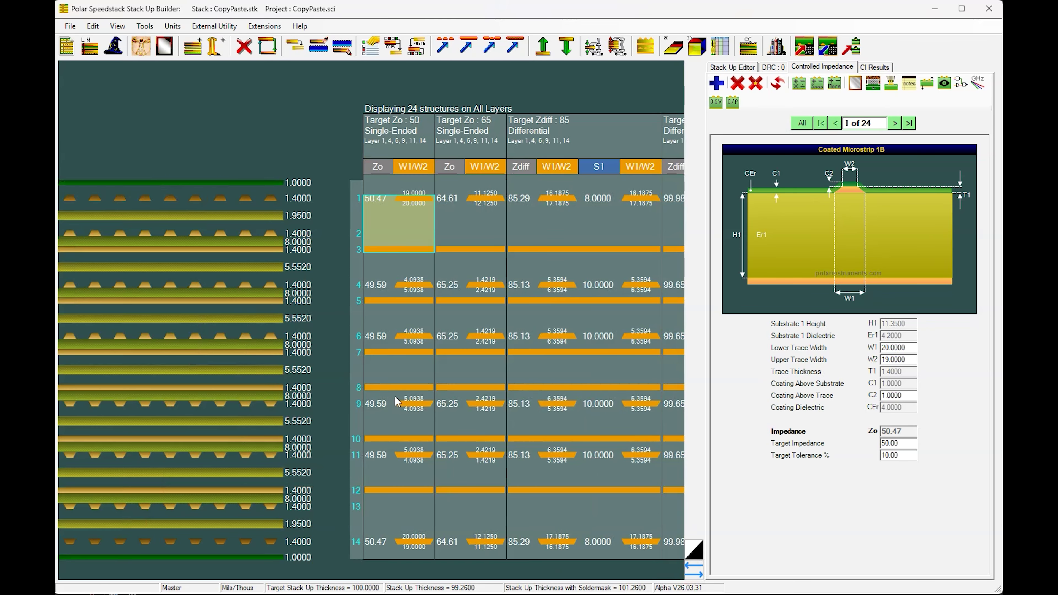
scroll(269, 399, "down", 3)
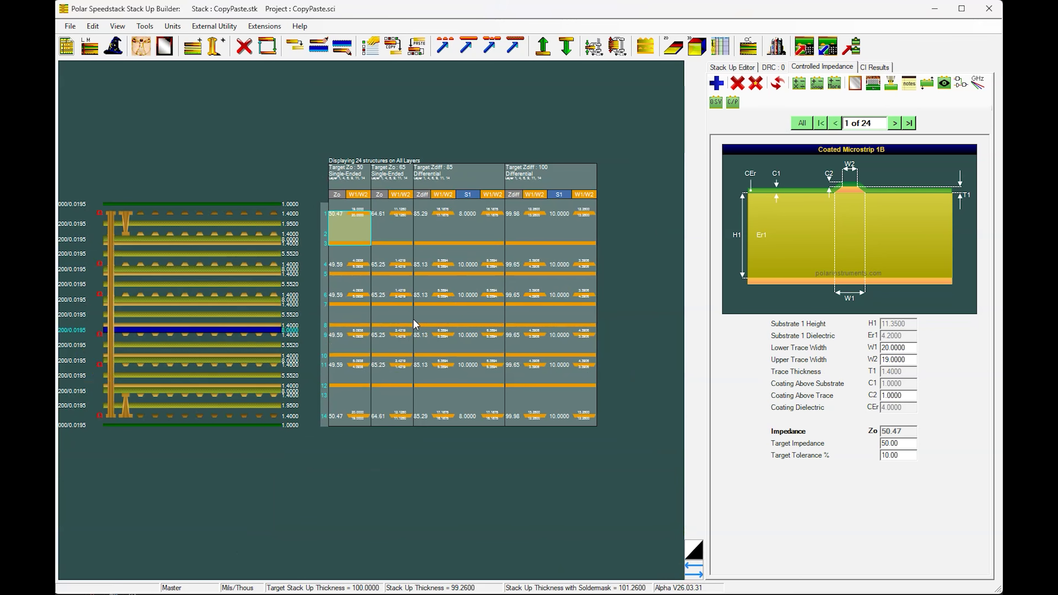
scroll(317, 107, "up", 3)
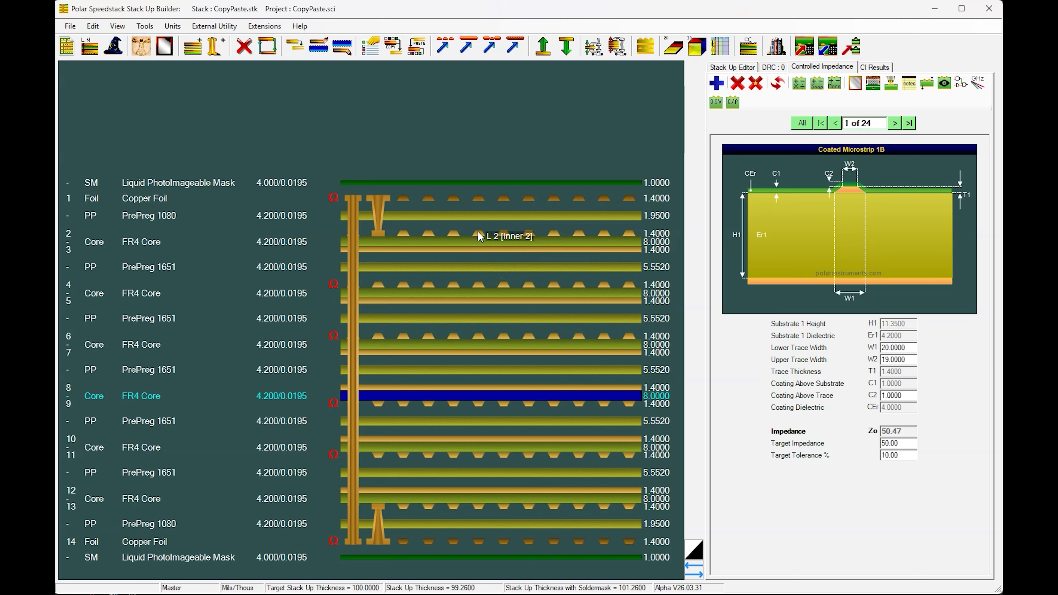
- Start copying the first layer 1 structure, Coated Microstrip 1B, to signal layer 2 with upper plane 3
left_click(481, 201)
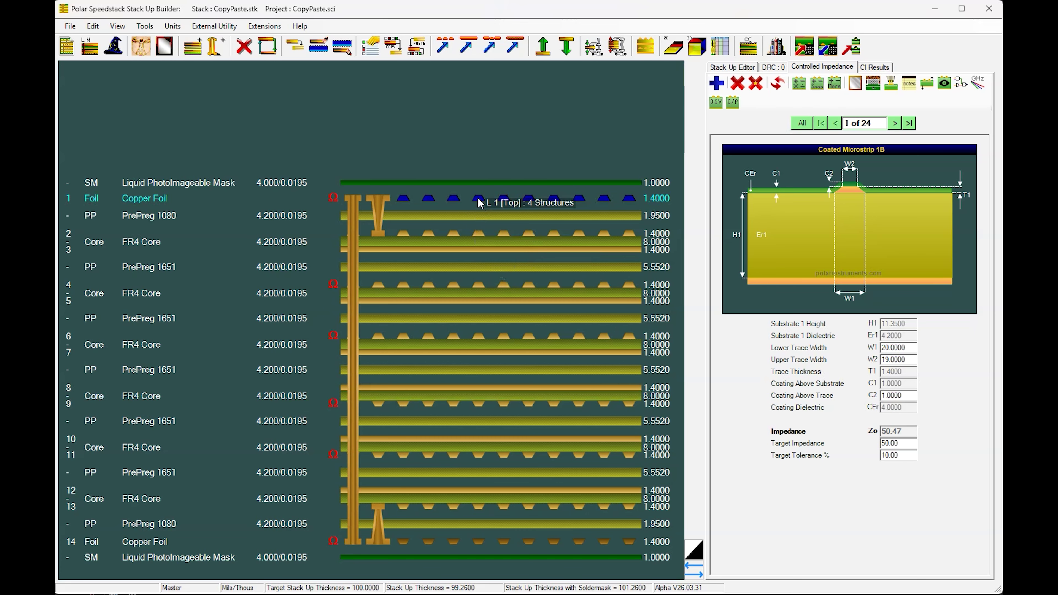
left_click(734, 103)
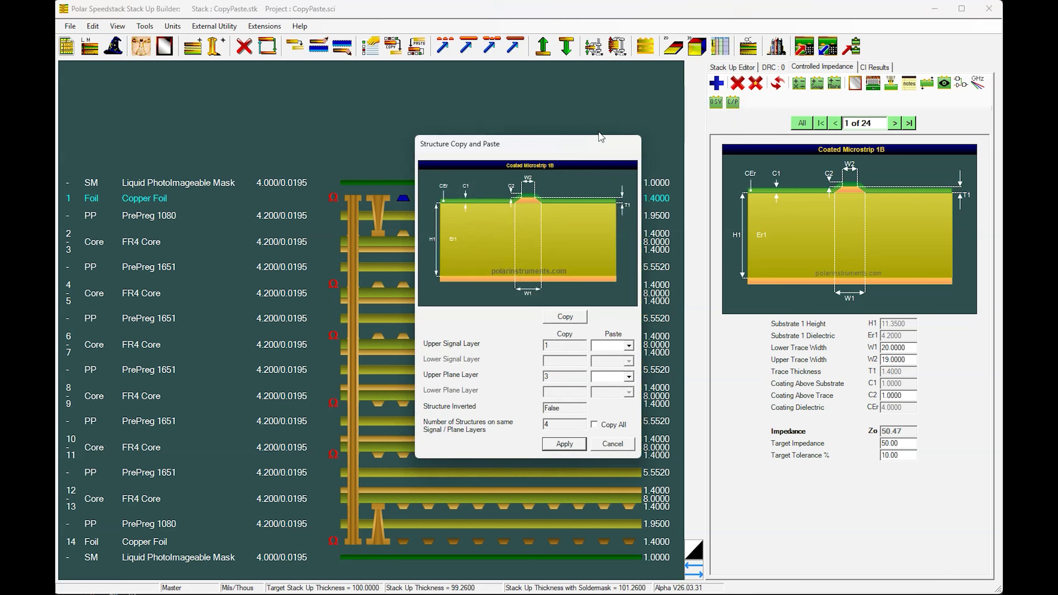
left_click_drag(556, 143, 861, 179)
left_click(635, 243)
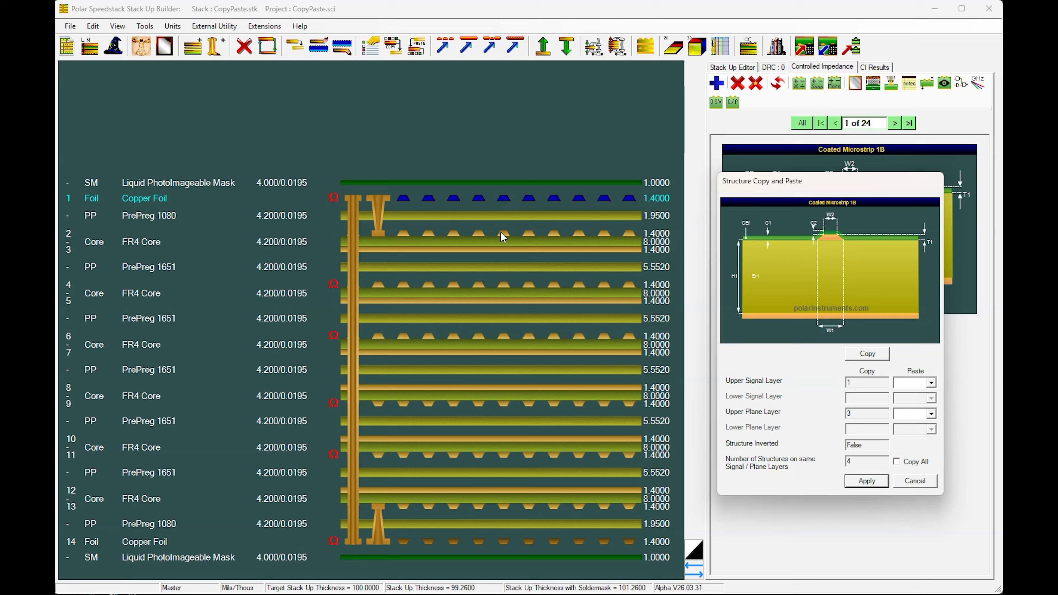
left_click(931, 383)
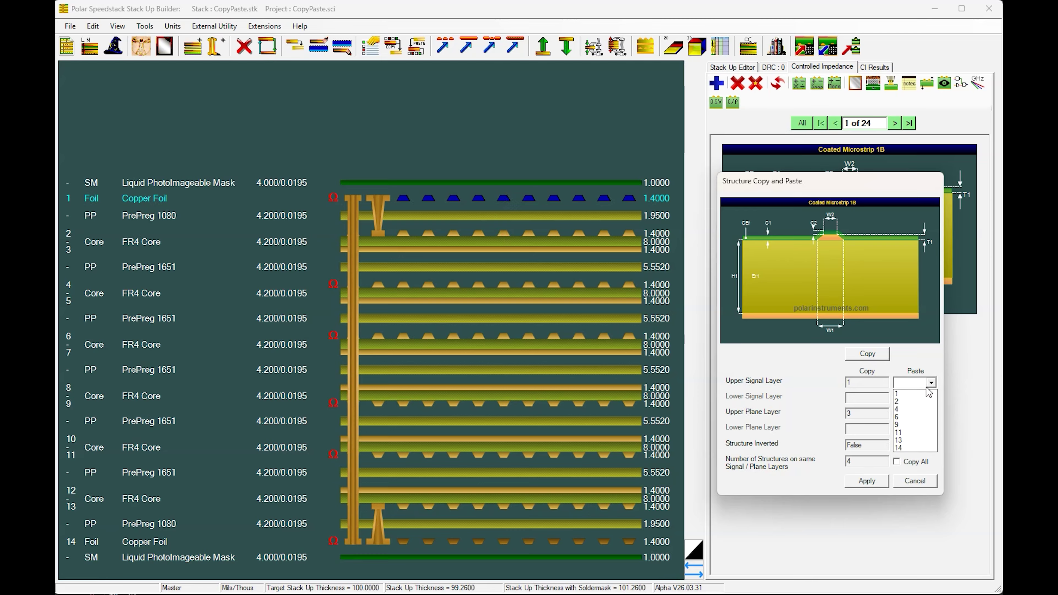
left_click(902, 402)
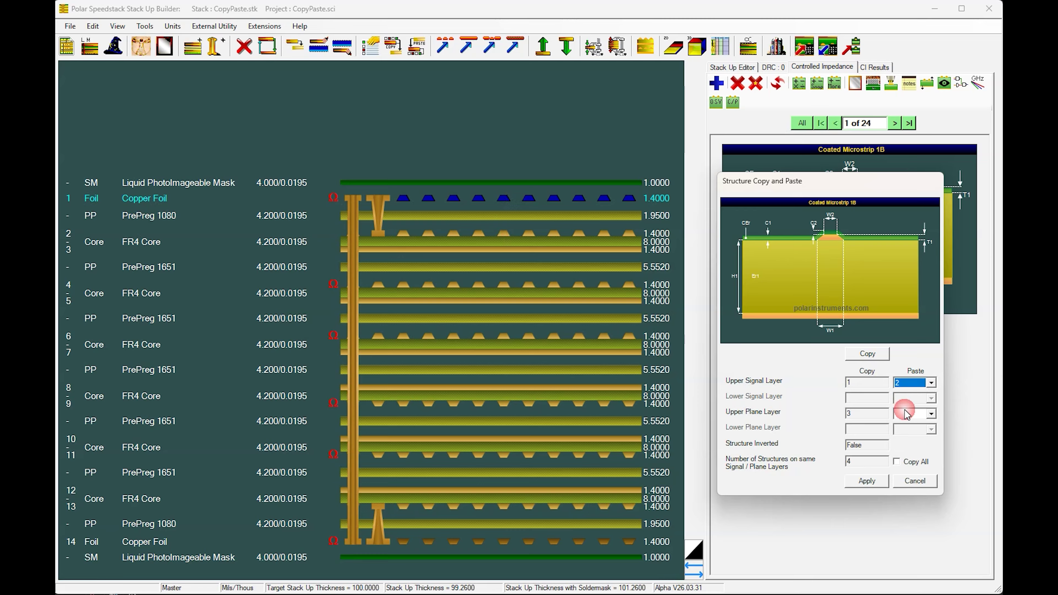
left_click(930, 413)
left_click(900, 424)
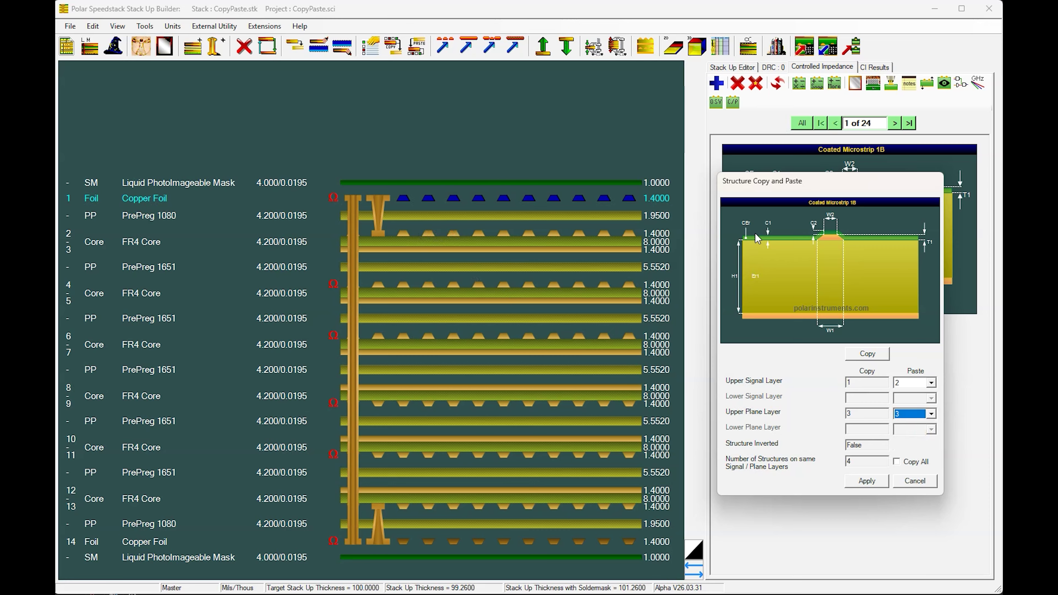
- Apply the copy to layer 2 for all structures on the same signal and plane layers, and rebuild them
left_click(903, 462)
left_click(873, 484)
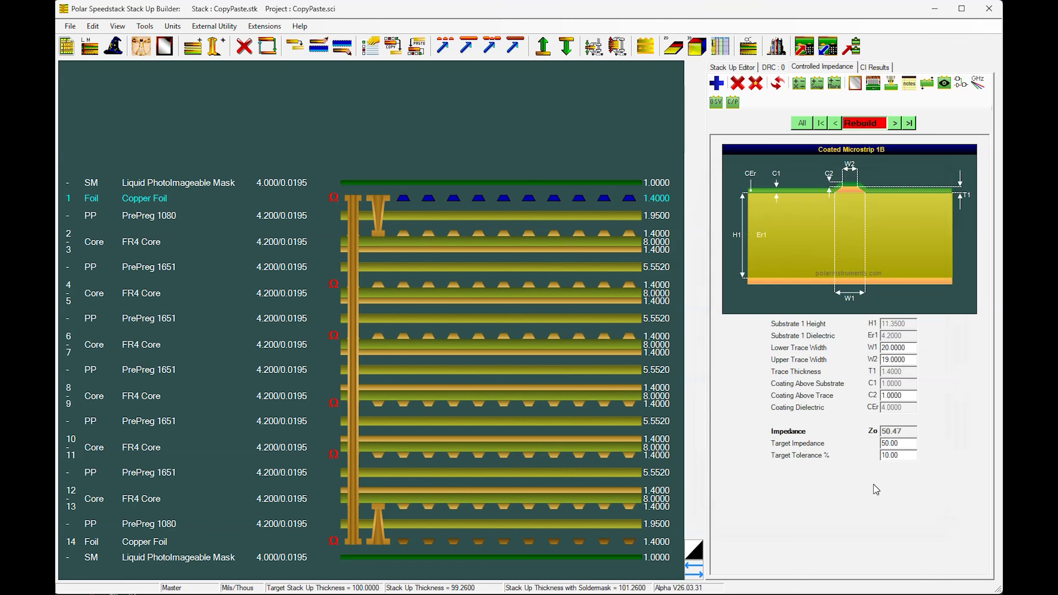
left_click(778, 84)
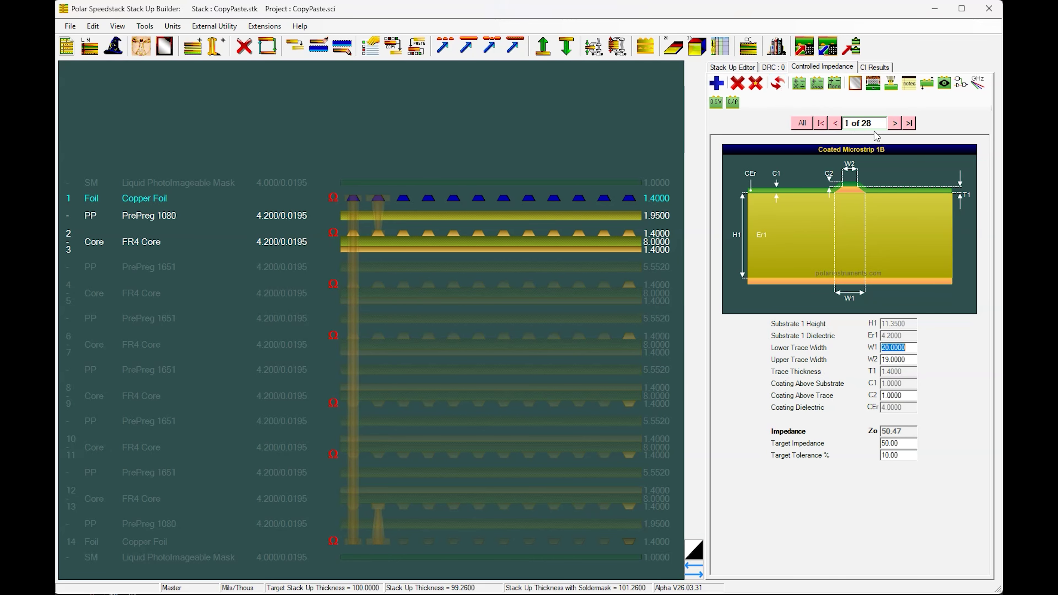
- Goal seek the first layer 2 structure, the 50 ohm Embedded Microstrip 1B1A, by varying W1/W2 only
left_click(894, 124)
left_click(894, 124)
left_click(895, 125)
left_click(894, 124)
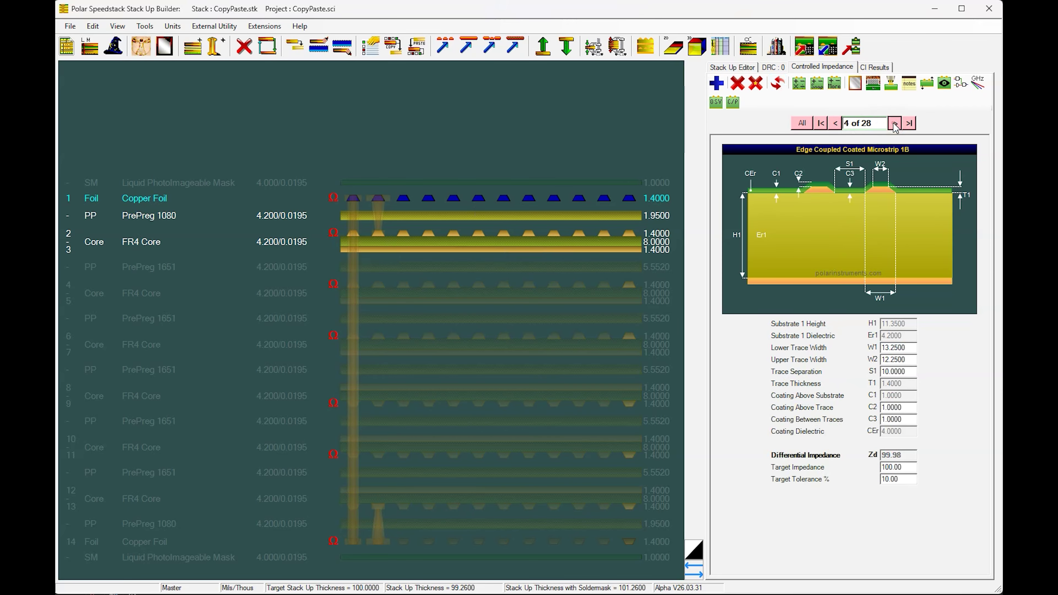
left_click(895, 124)
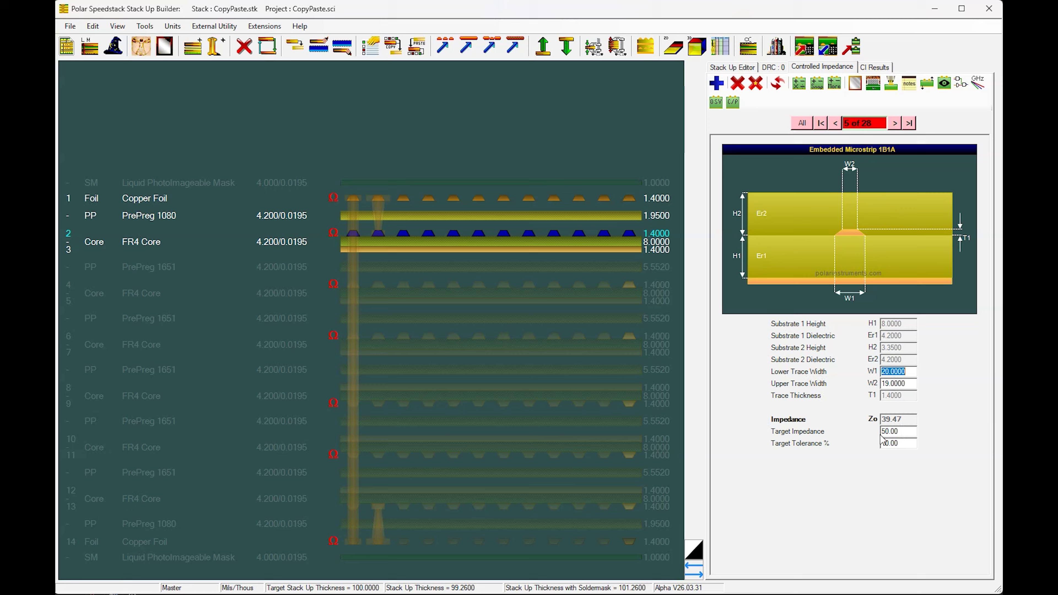
left_click(577, 294)
left_click(873, 84)
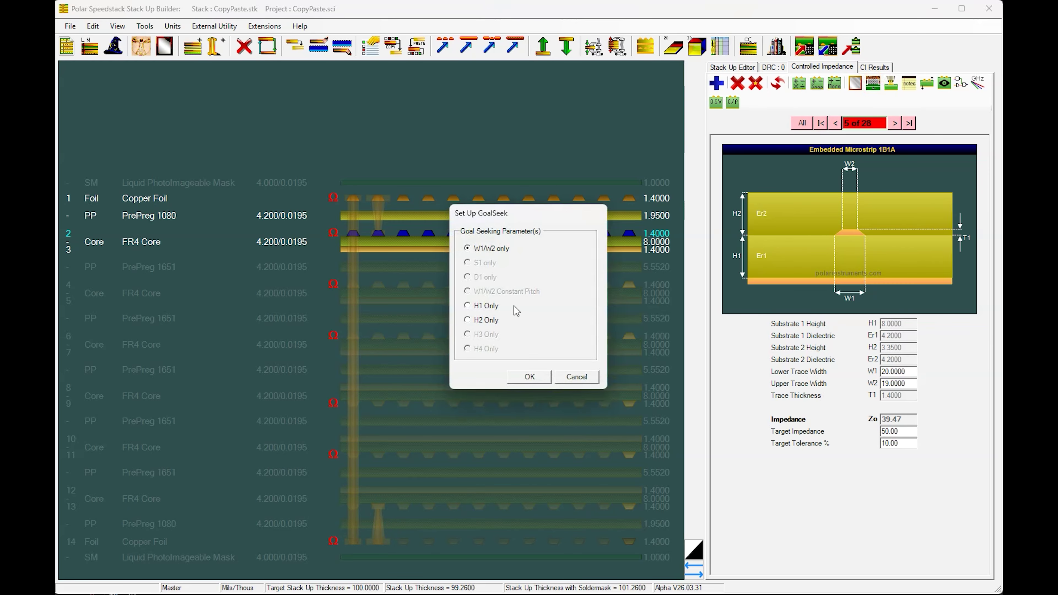
left_click(530, 377)
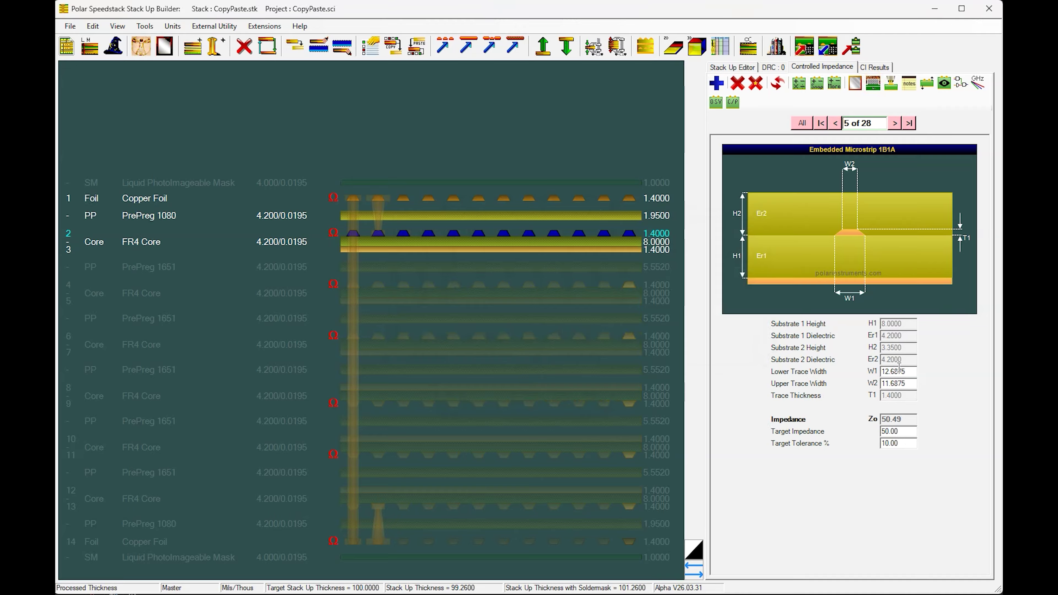
- Goal seek the trace widths of the 65 ohm Embedded Microstrip 1B1A on layer 2
left_click(894, 123)
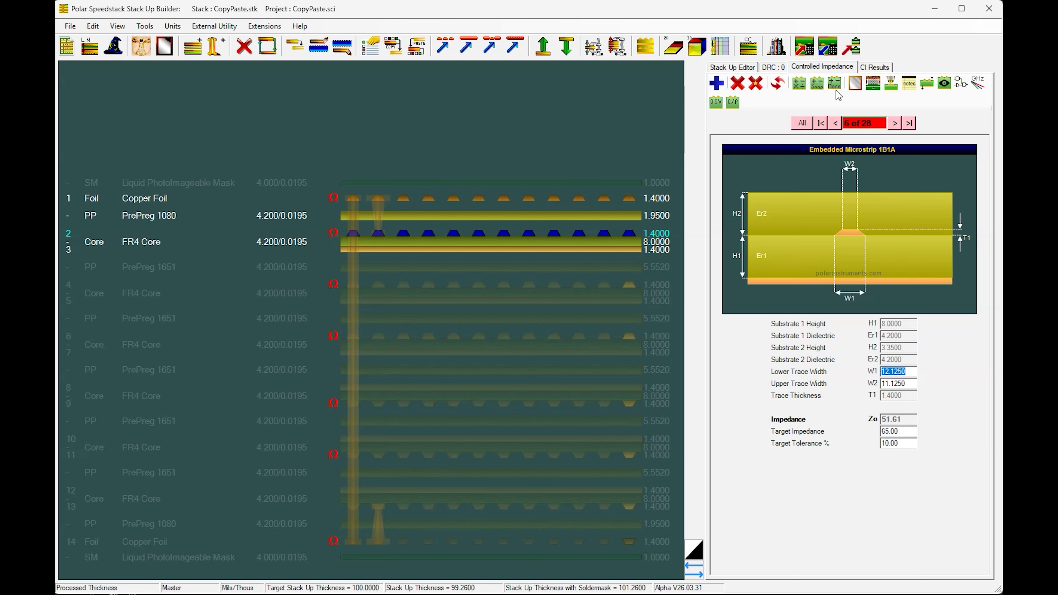
left_click(874, 83)
left_click(537, 376)
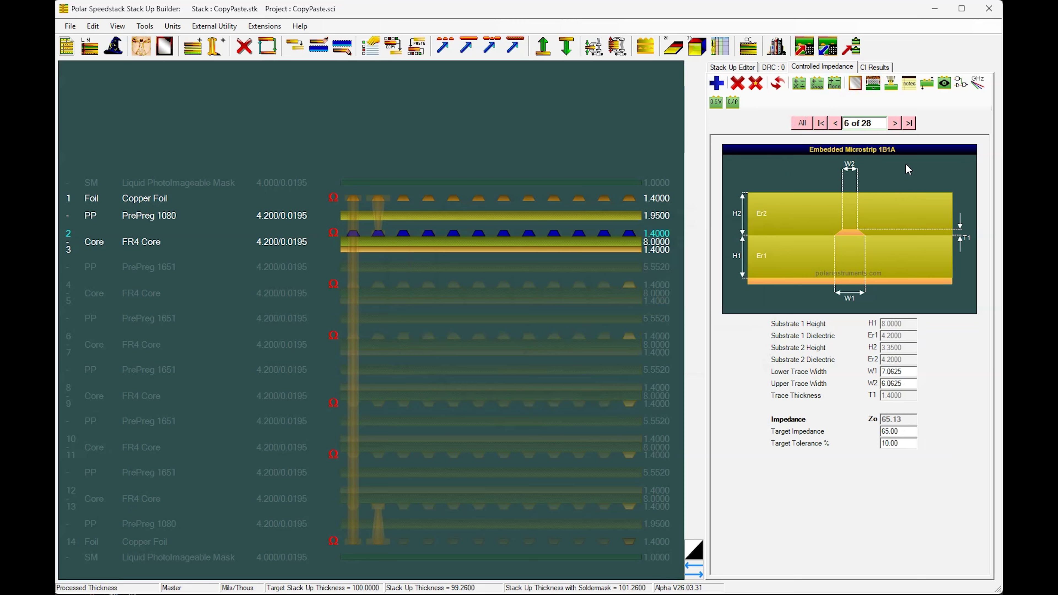
- Goal seek the 85 ohm Edge Coupled Embedded Microstrip 1B1A on layer 2, varying W1/W2 only instead of constant pitch
left_click(894, 124)
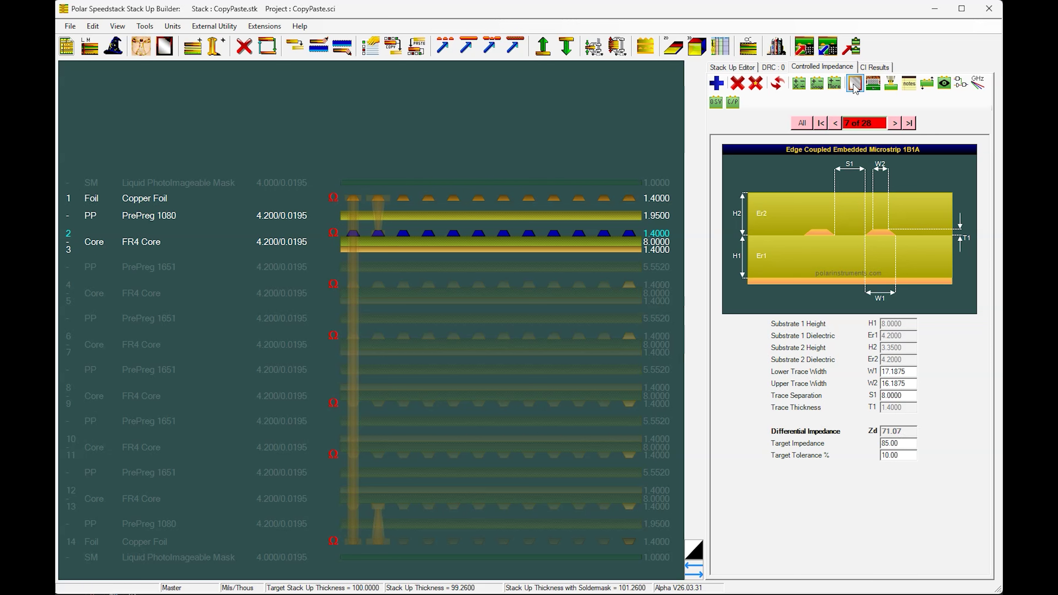
left_click(873, 85)
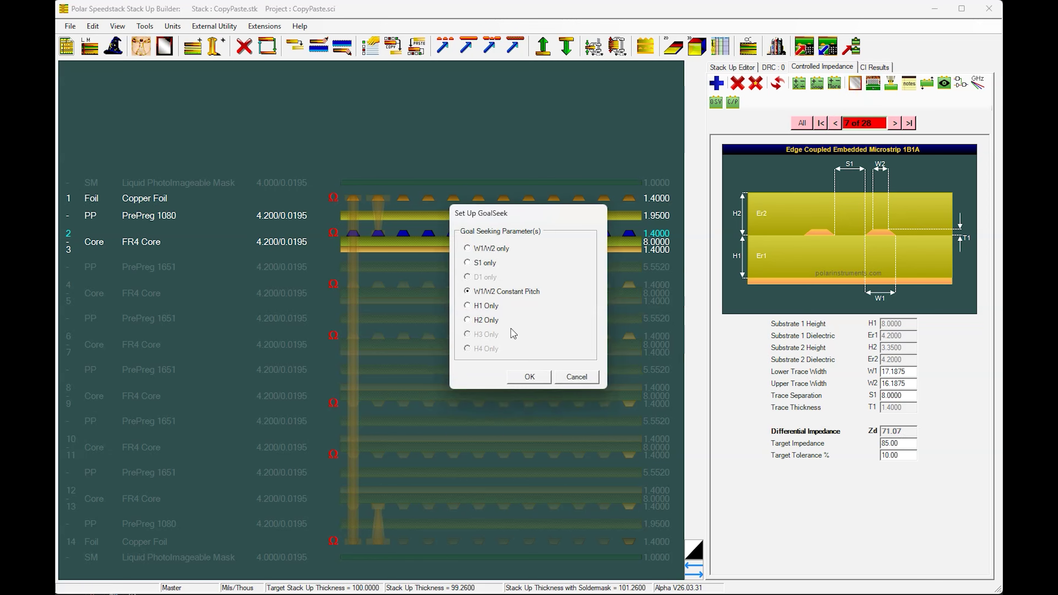
left_click(505, 248)
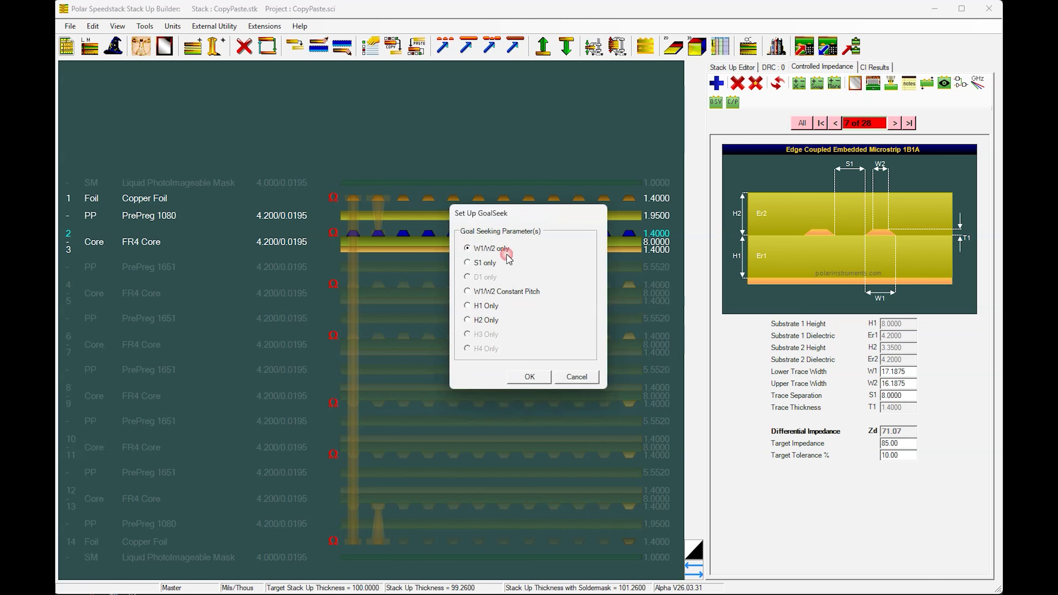
left_click(529, 377)
- Goal seek the 100 ohm Edge Coupled Embedded Microstrip 1B1A on layer 2, varying W1/W2 only
left_click(895, 123)
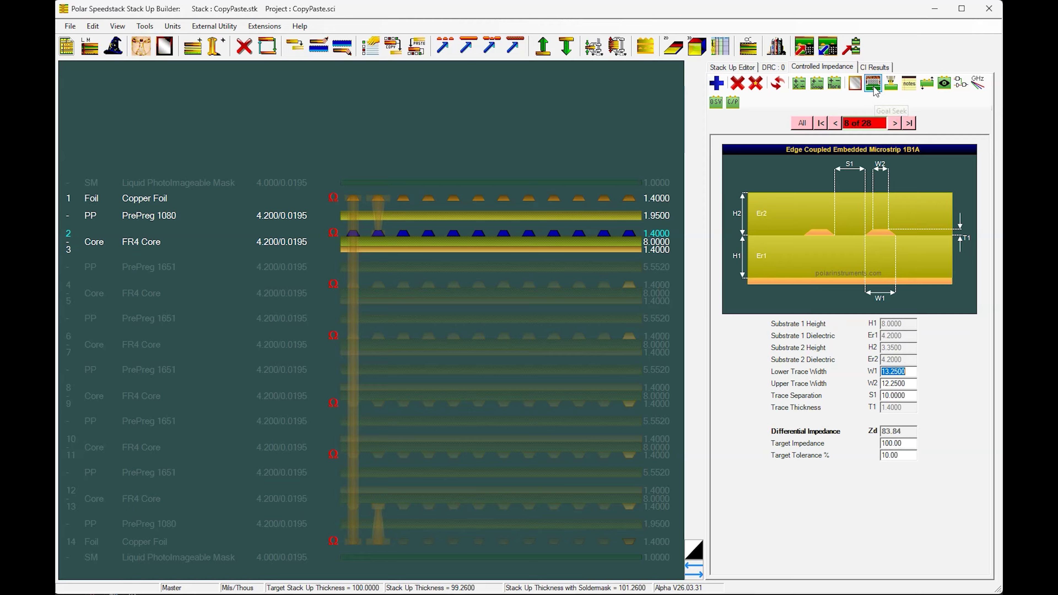
left_click(862, 94)
left_click(496, 250)
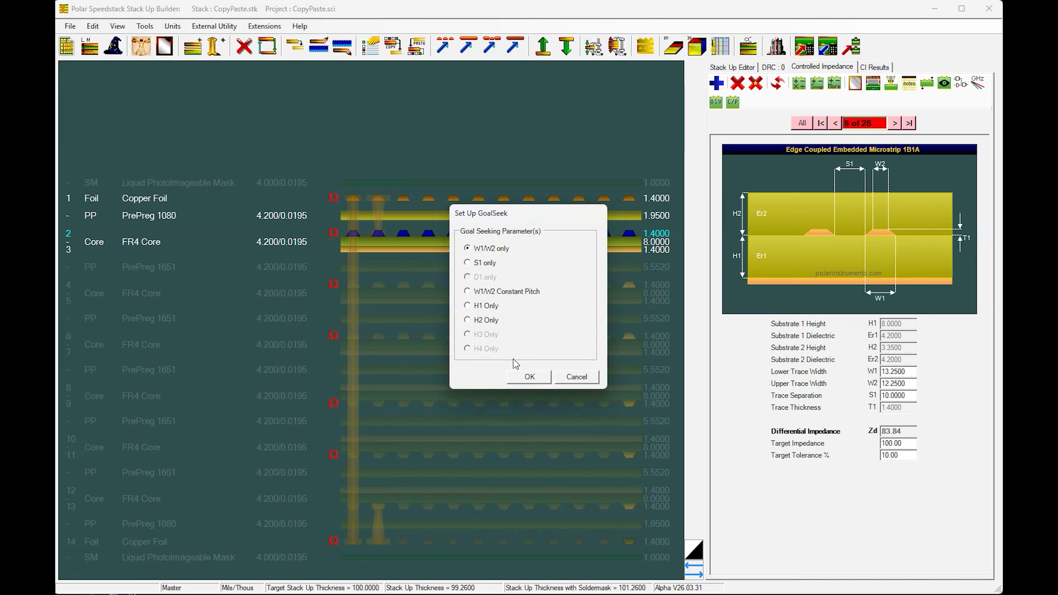
left_click(528, 376)
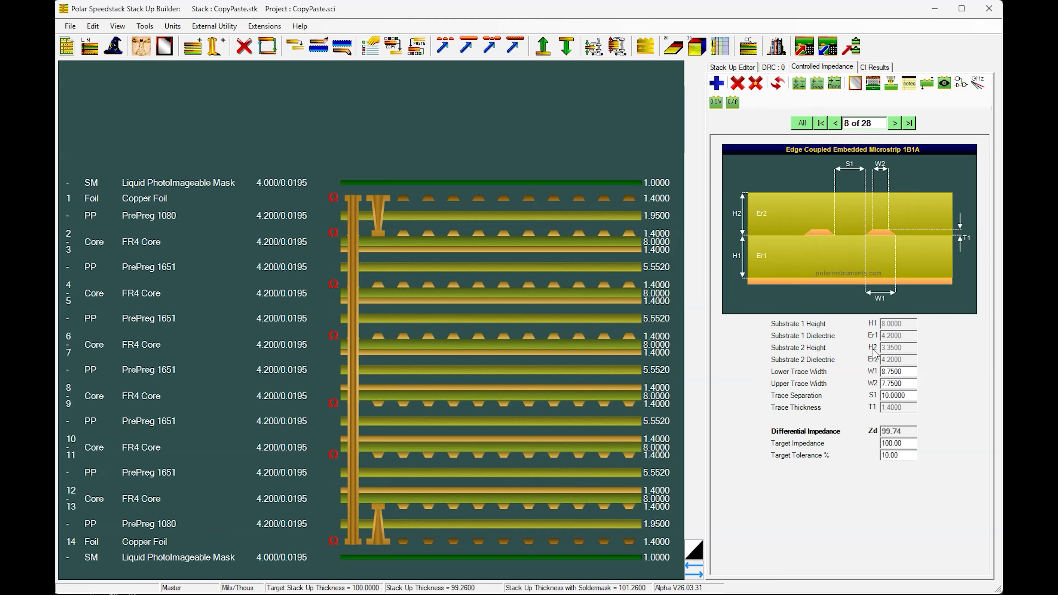
- Set up a copy of the layer 2 structure to signal layer 13 with plane layer 12
left_click(734, 105)
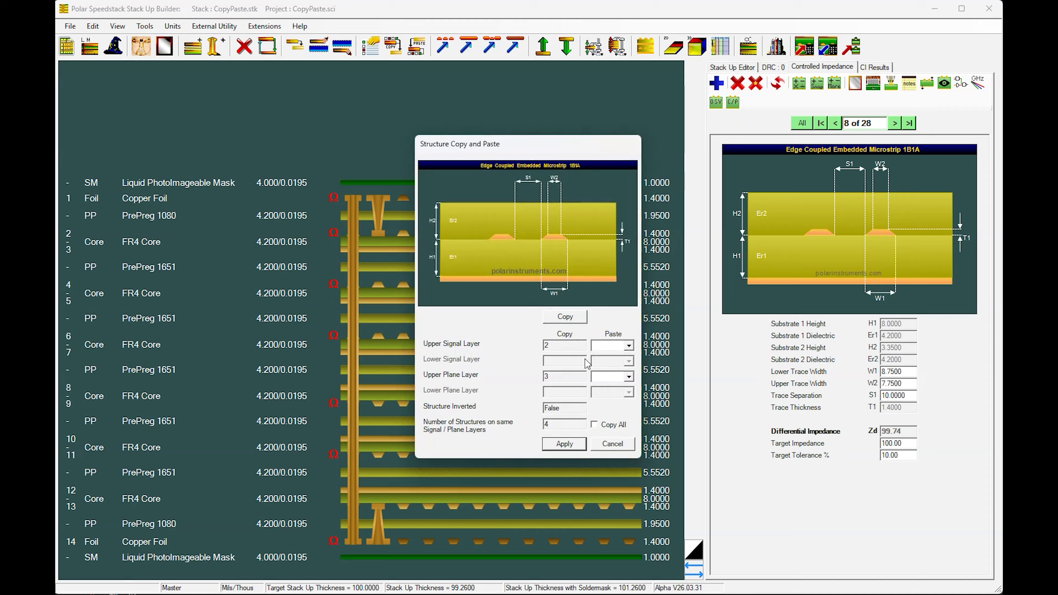
left_click(629, 346)
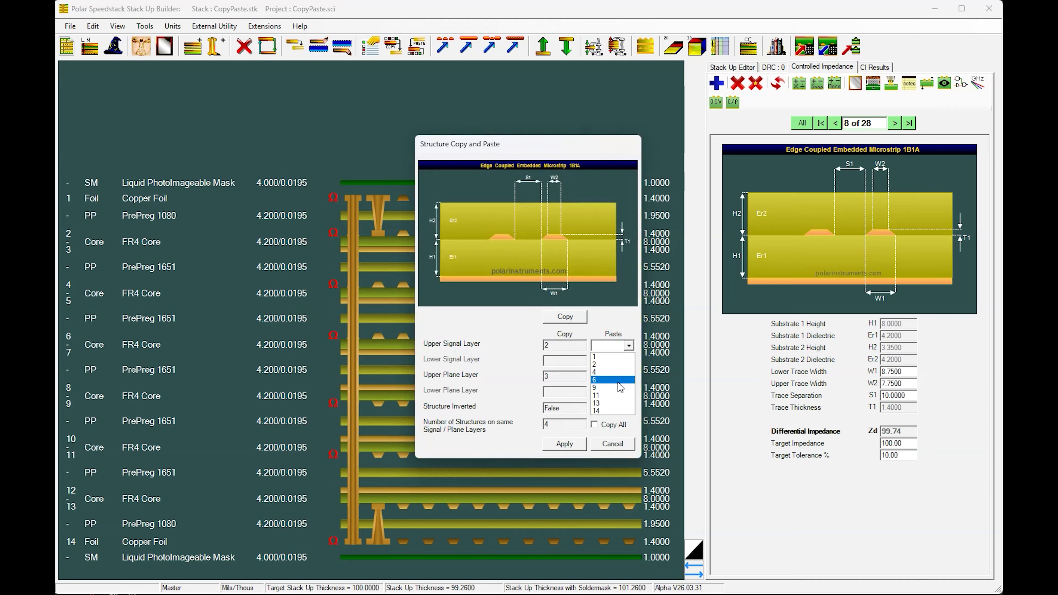
left_click(617, 404)
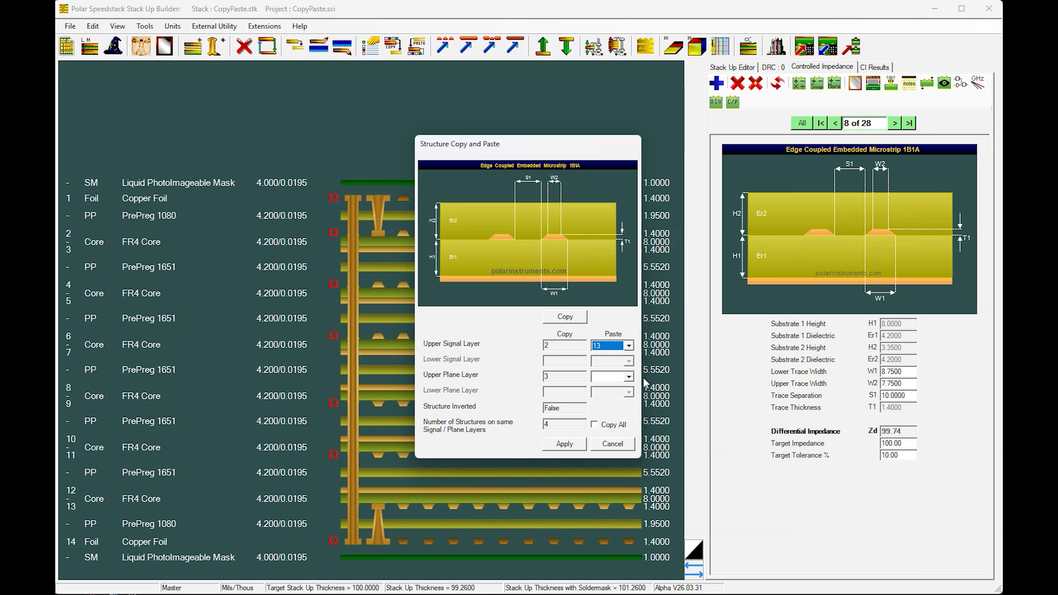
left_click(628, 376)
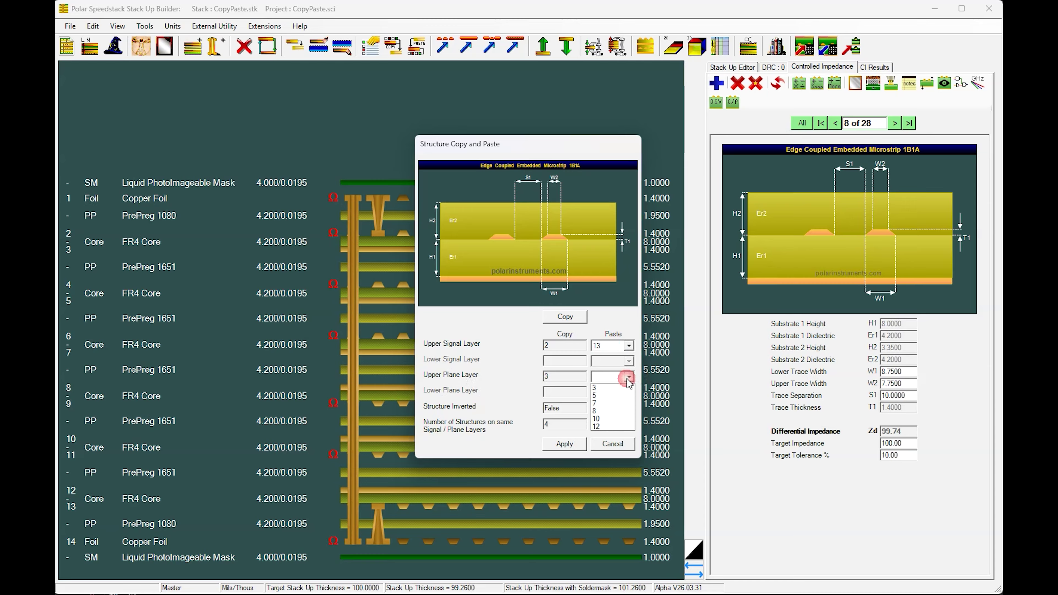
left_click(622, 426)
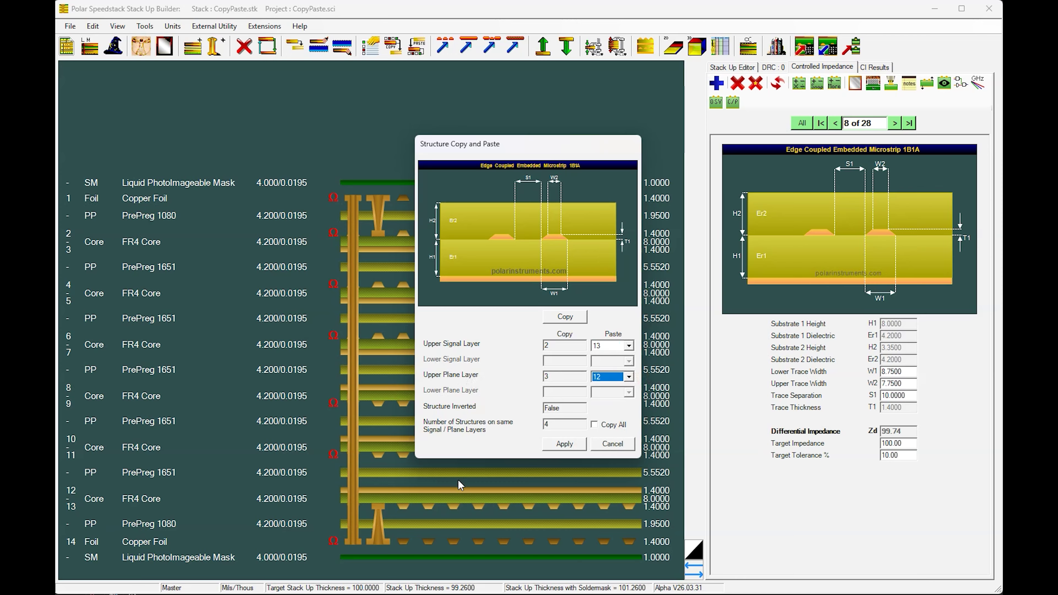
- Apply the copy to layer 13 for all structures on the same signal and plane layers, and rebuild the structures
left_click(595, 425)
left_click(567, 444)
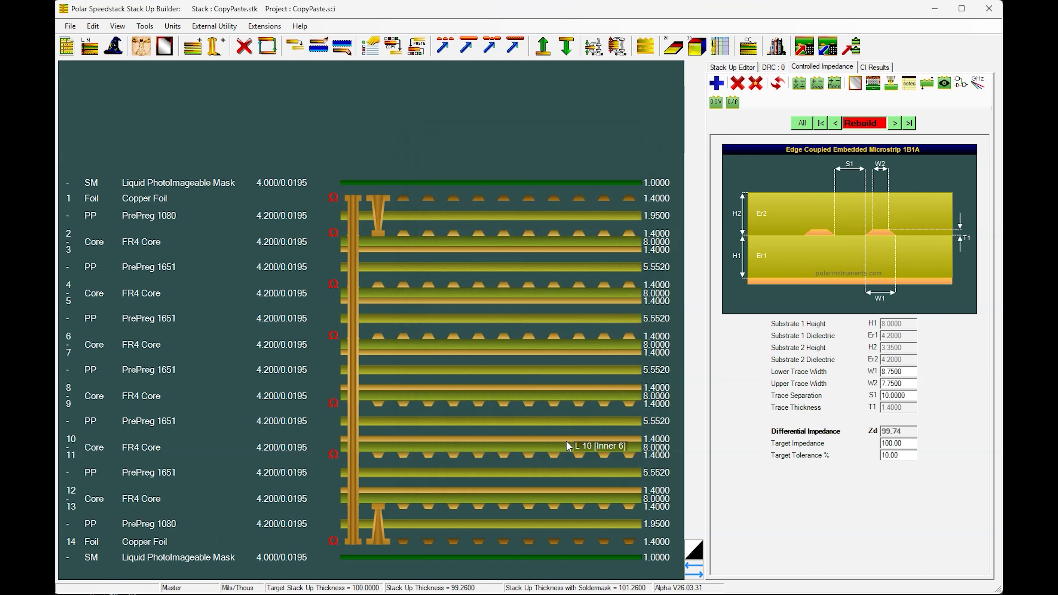
left_click(778, 84)
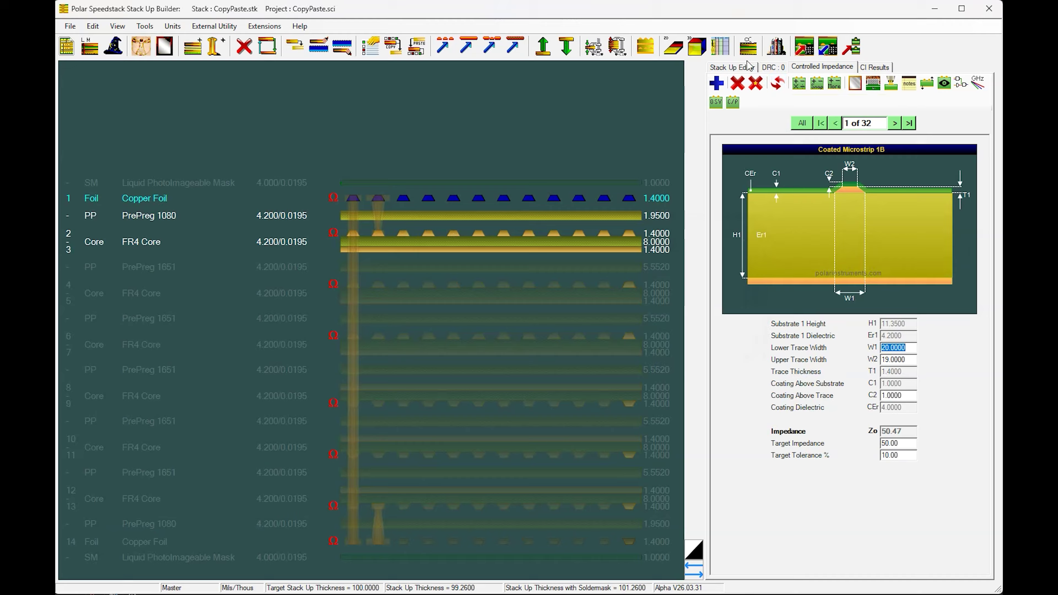
left_click(554, 132)
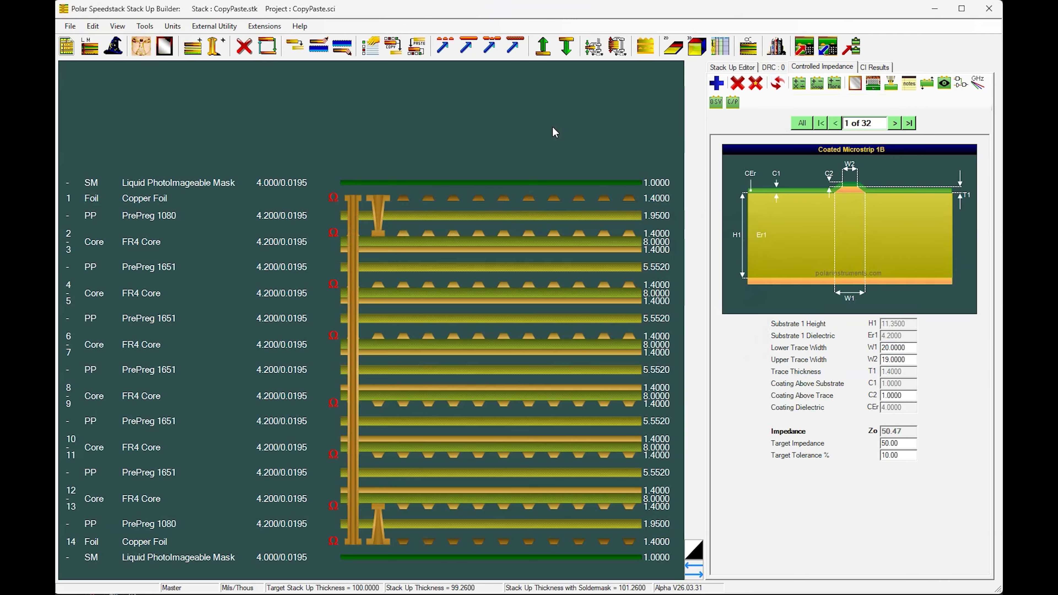